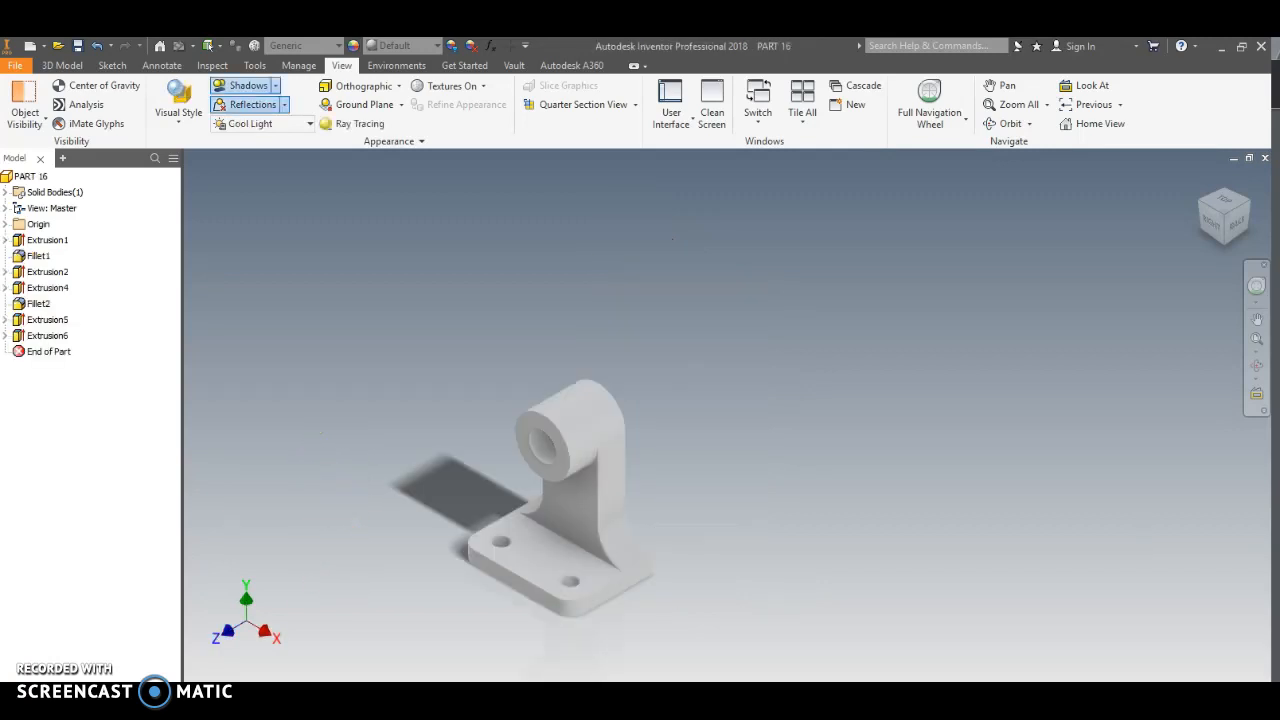
Step: Open the physical iProperties of PART 16 and place the dialog so the model stays in view
scroll(345, 466, up, 5)
middle_drag(357, 350, 337, 340)
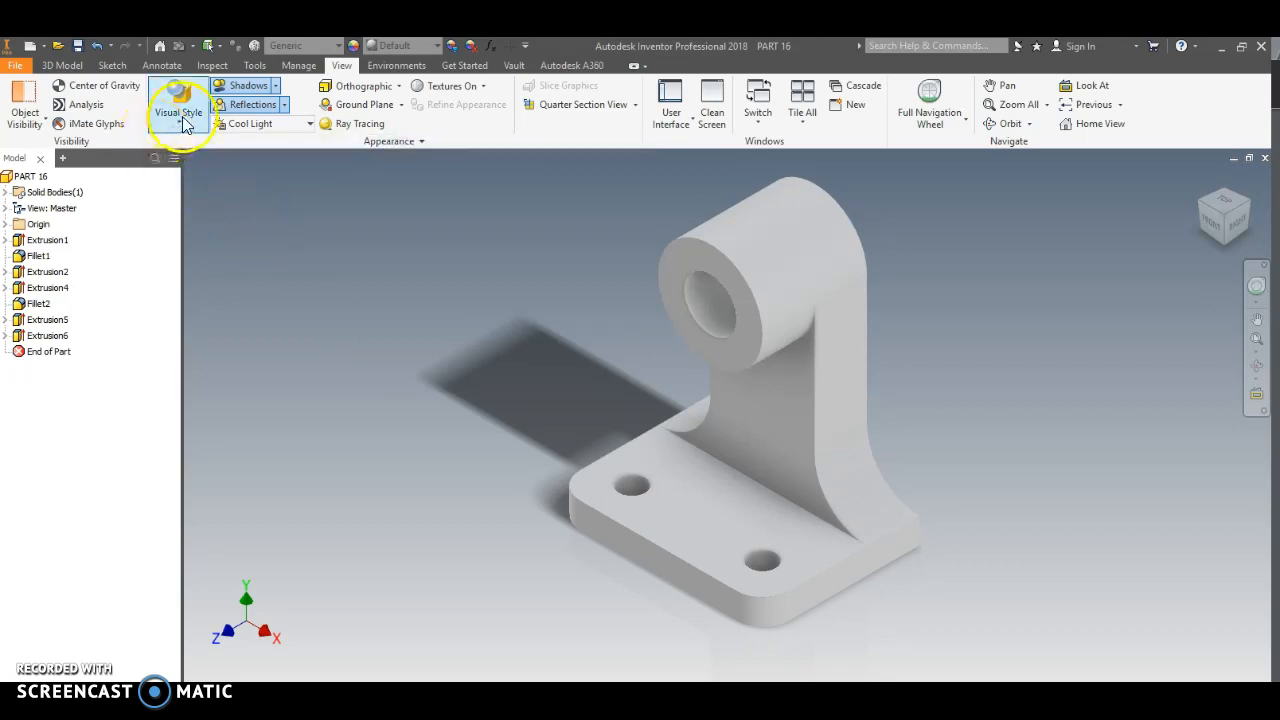
click(367, 68)
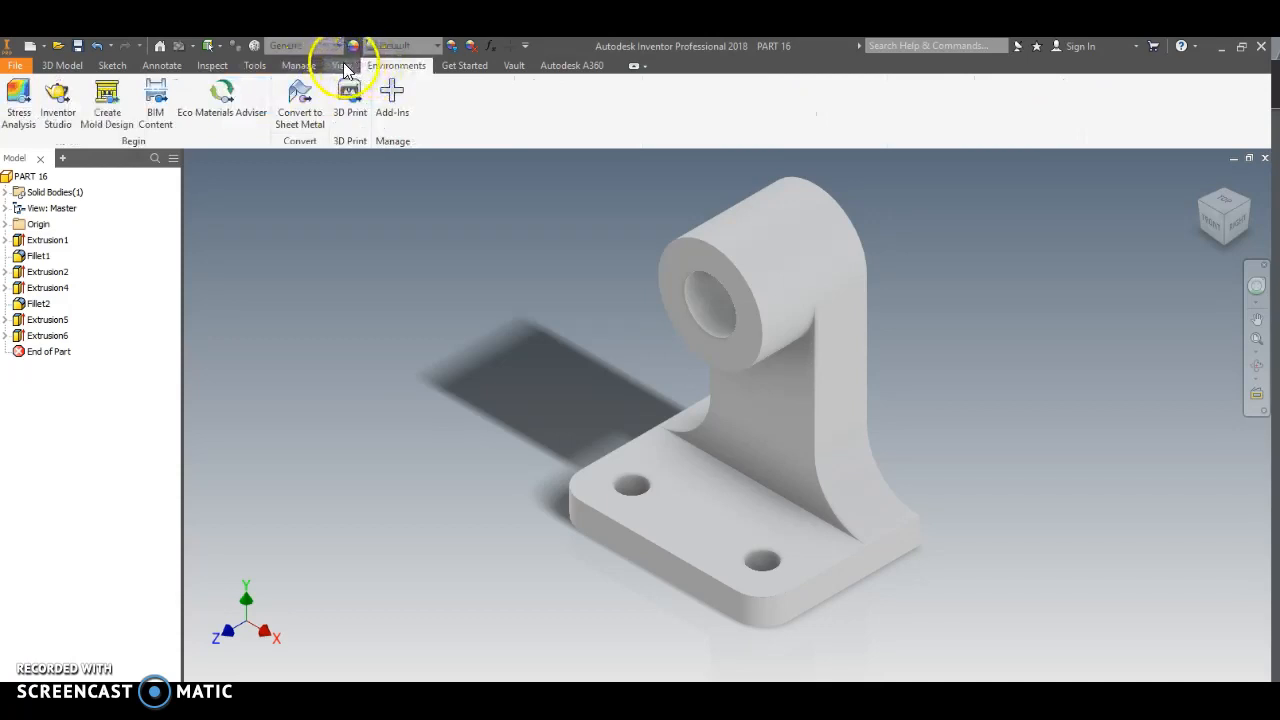
click(18, 66)
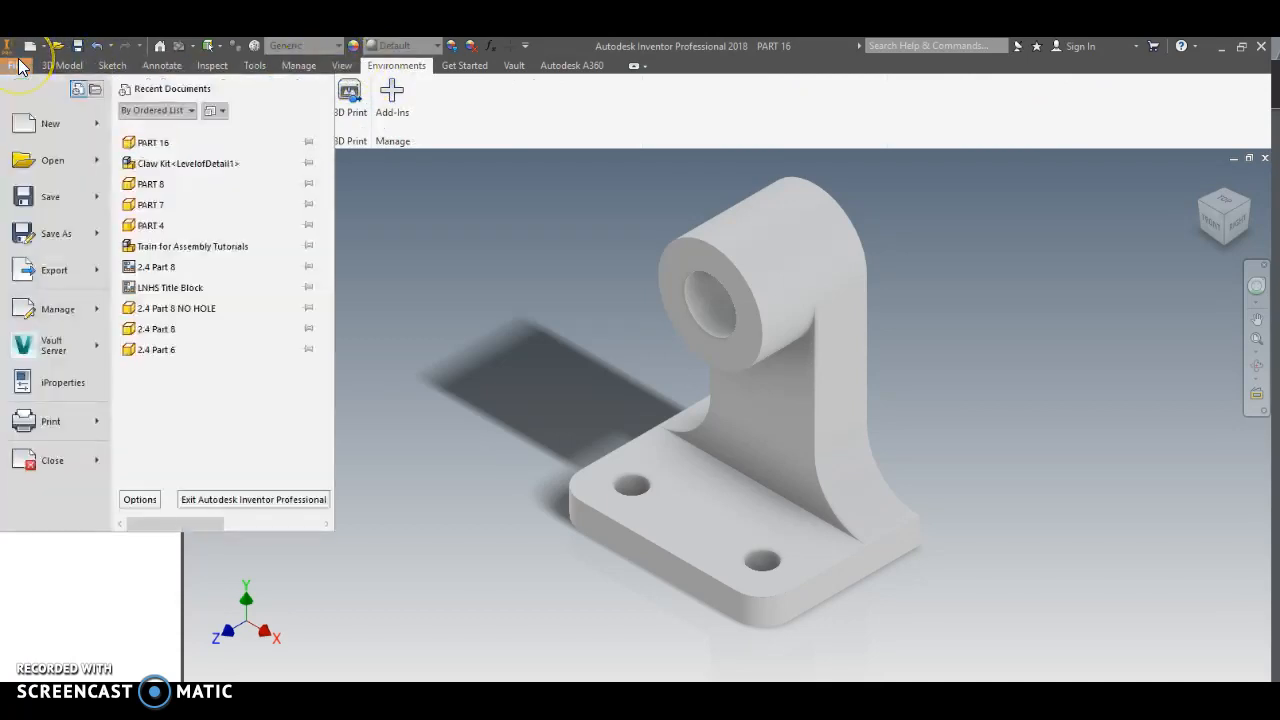
click(65, 380)
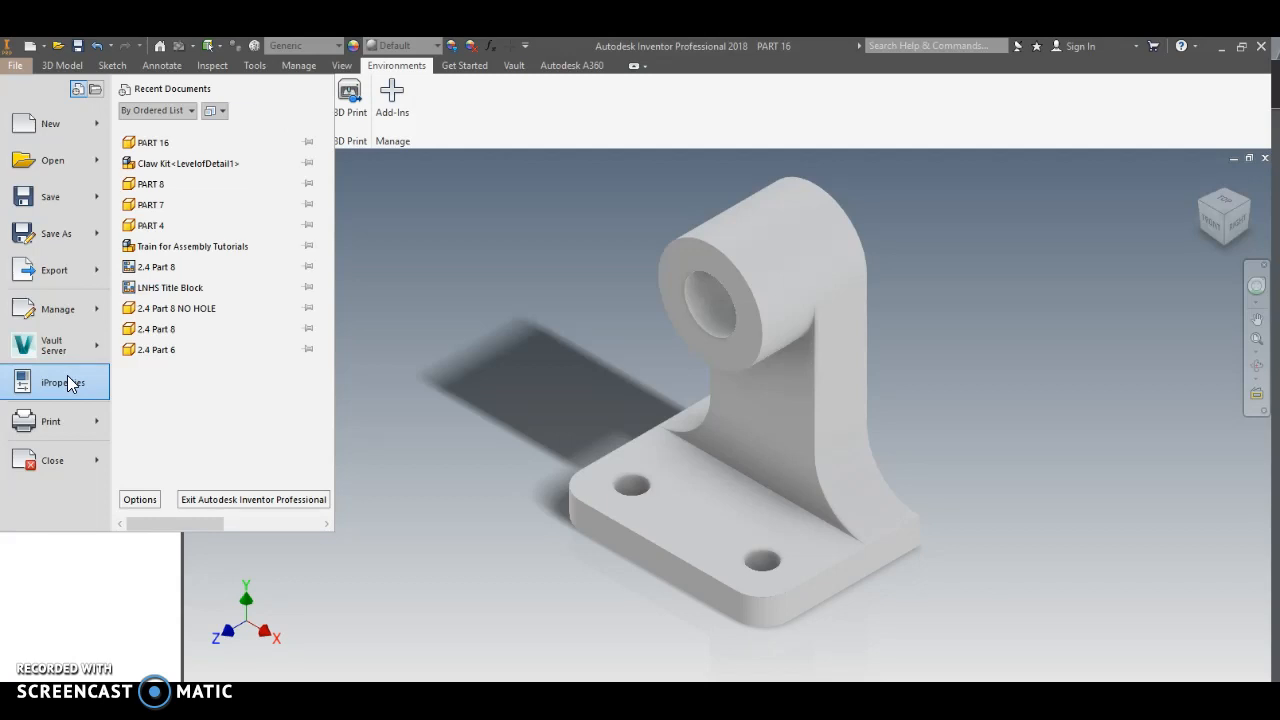
click(68, 377)
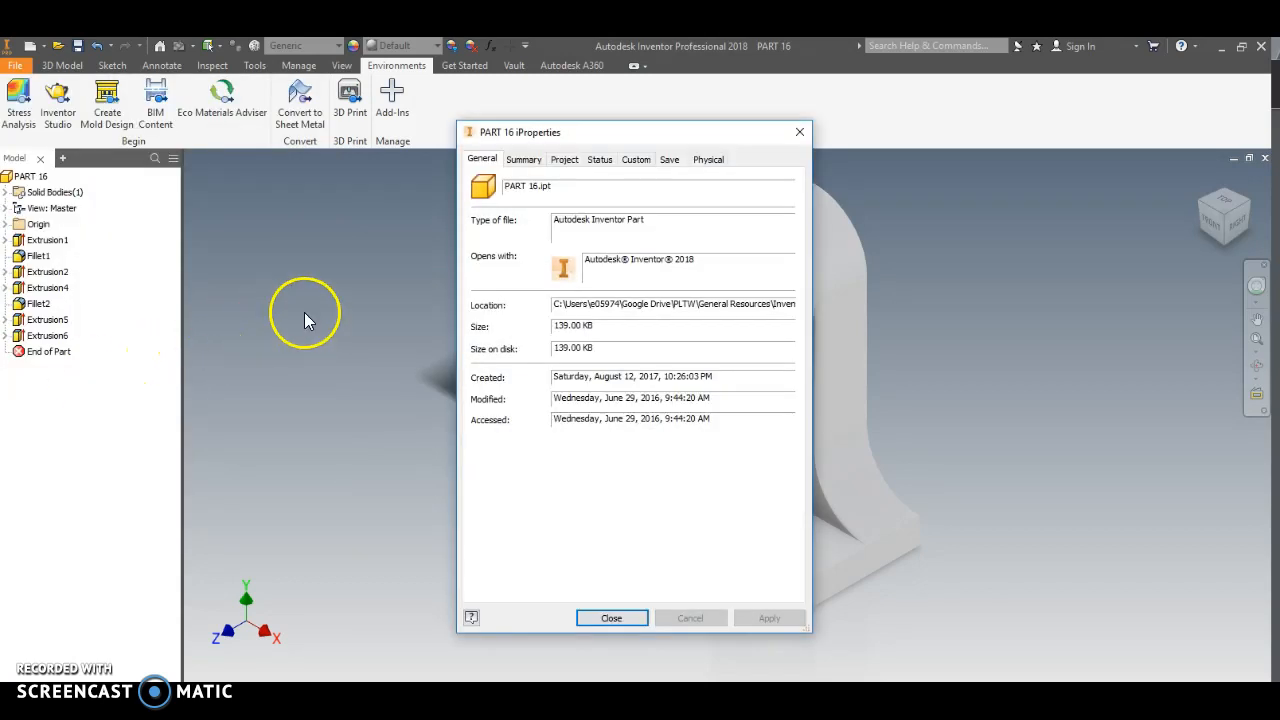
click(705, 162)
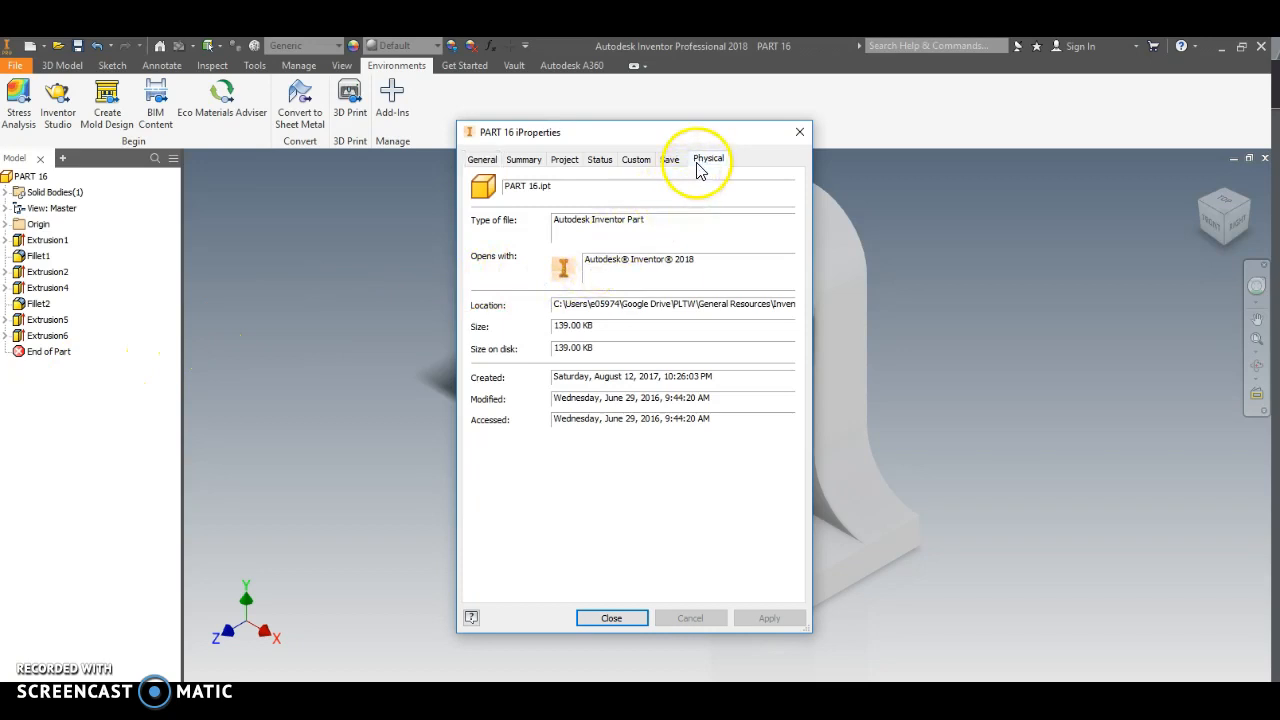
drag(689, 141, 401, 140)
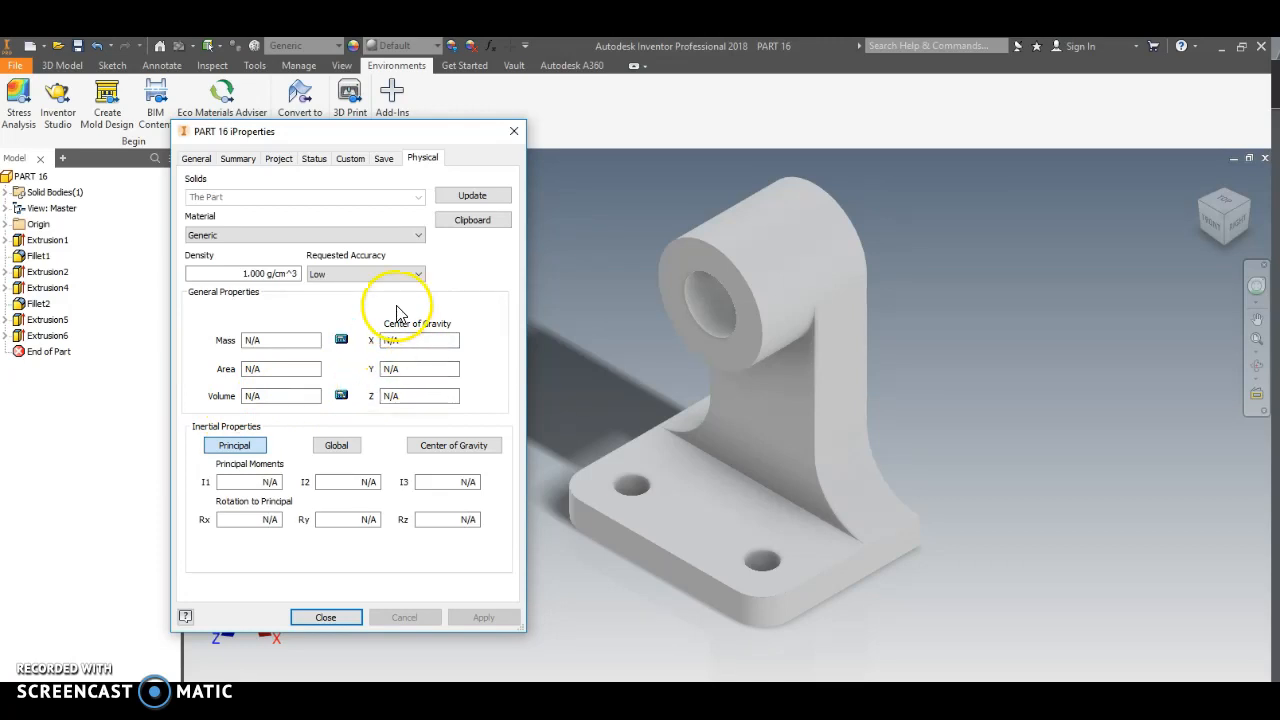
Step: Update the part's physical properties and check its area and volume
click(472, 197)
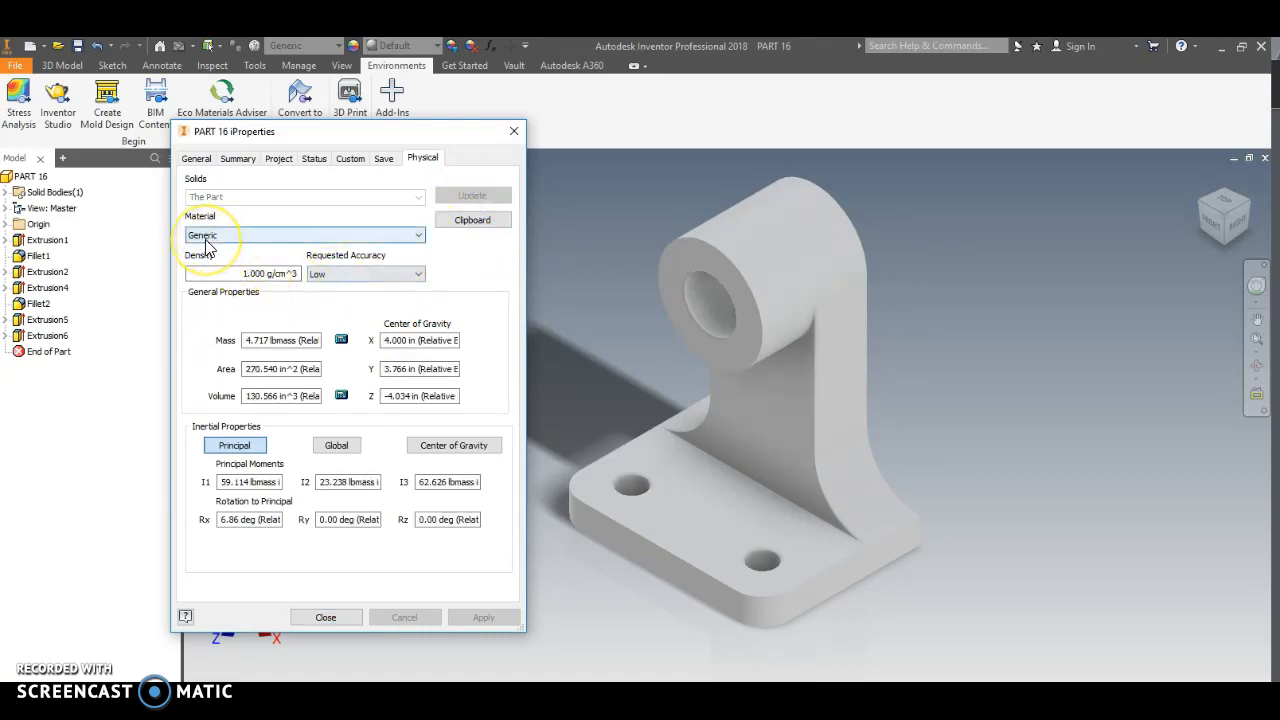
click(243, 369)
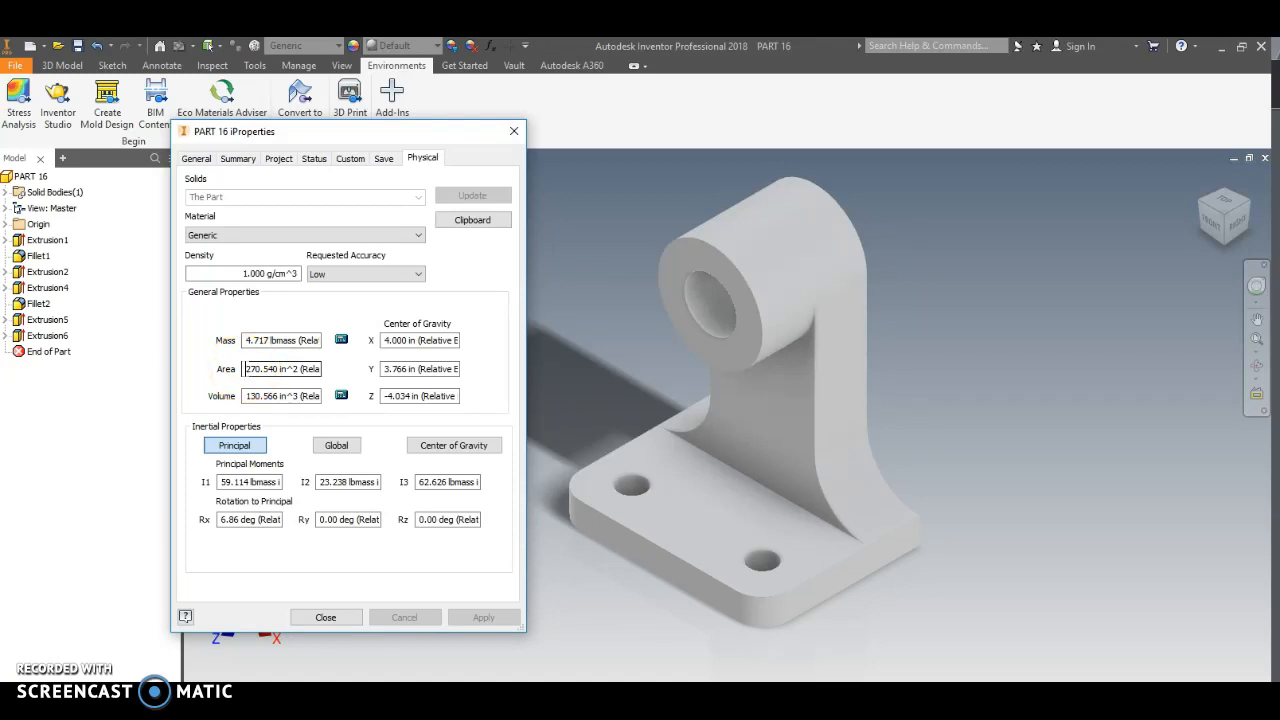
click(244, 396)
Step: Set the part's material to ABS Plastic in its iProperties, apply the change and close the dialog
click(287, 237)
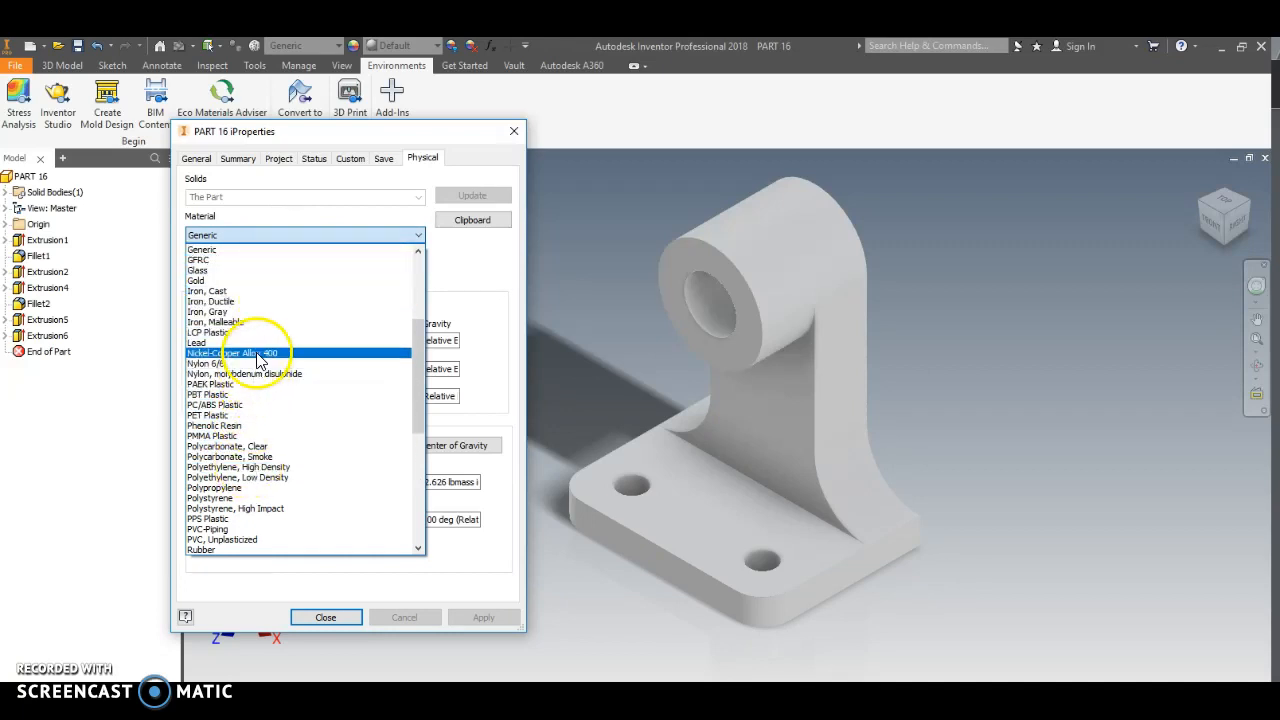
scroll(254, 357, up, 1)
scroll(254, 357, up, 4)
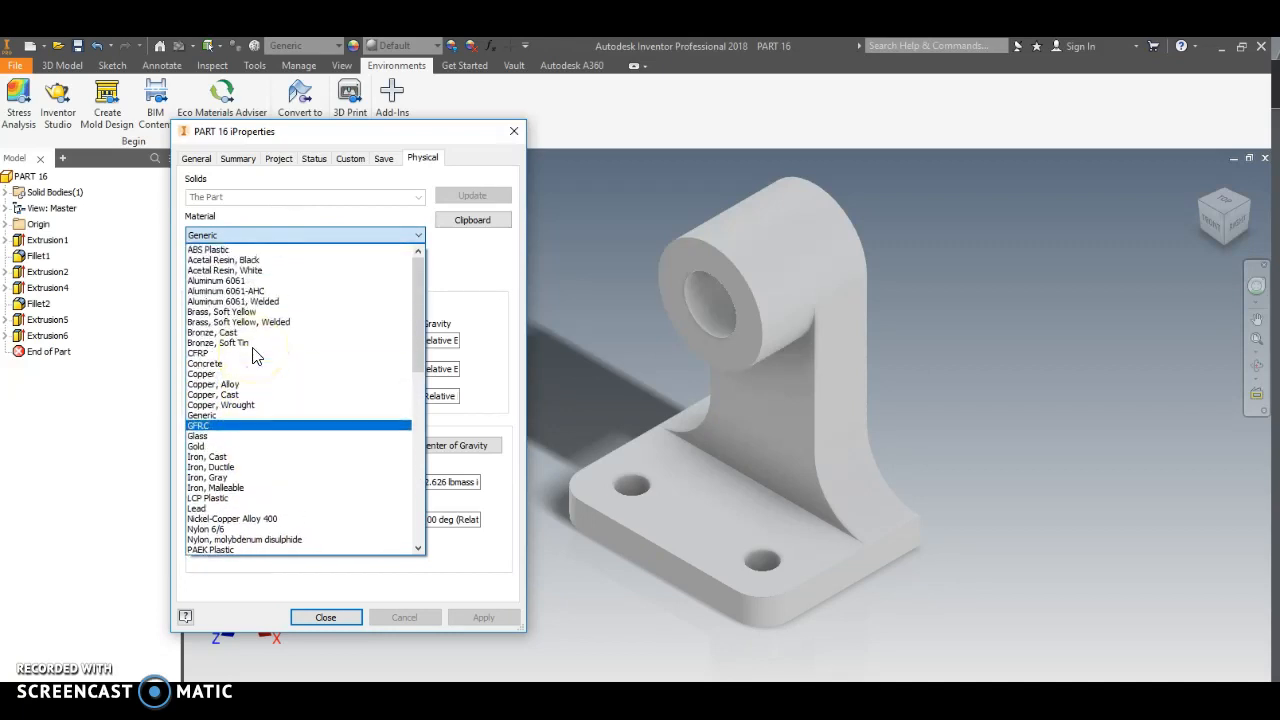
click(210, 250)
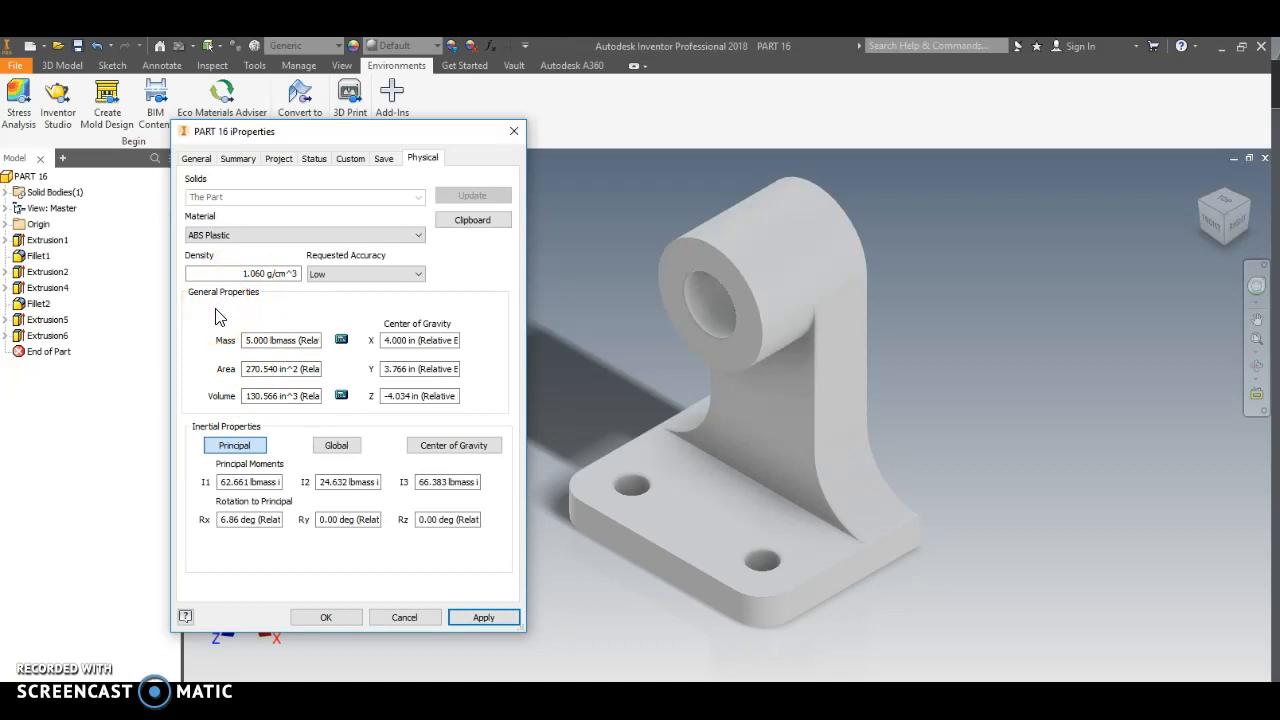
click(458, 614)
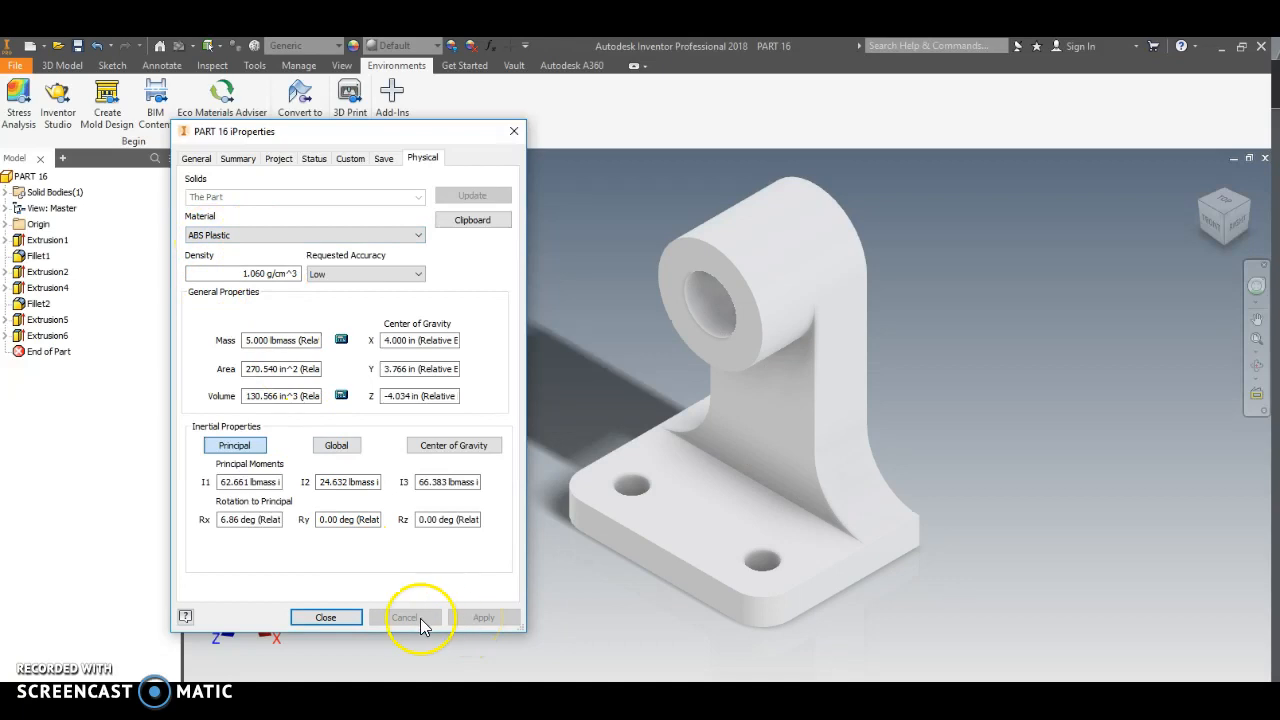
click(326, 617)
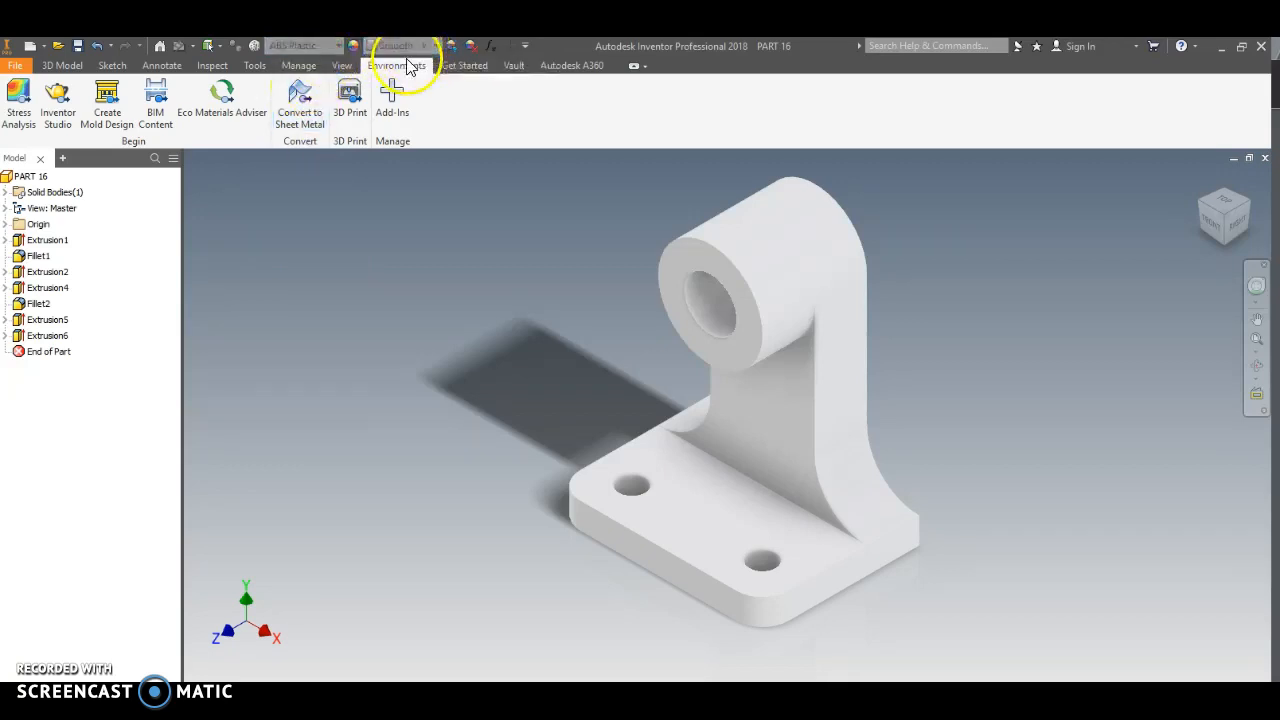
Step: Assign the Gold material to the part and switch the material source to the Autodesk Material Library
click(339, 47)
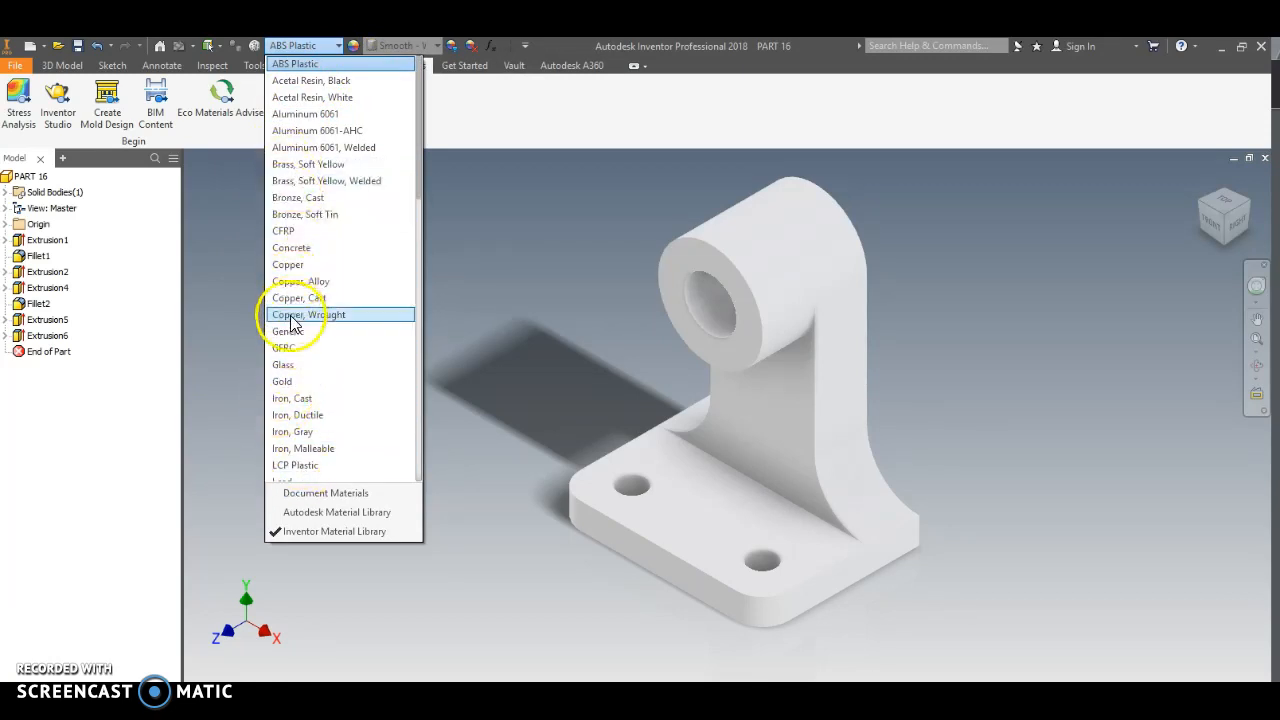
click(289, 385)
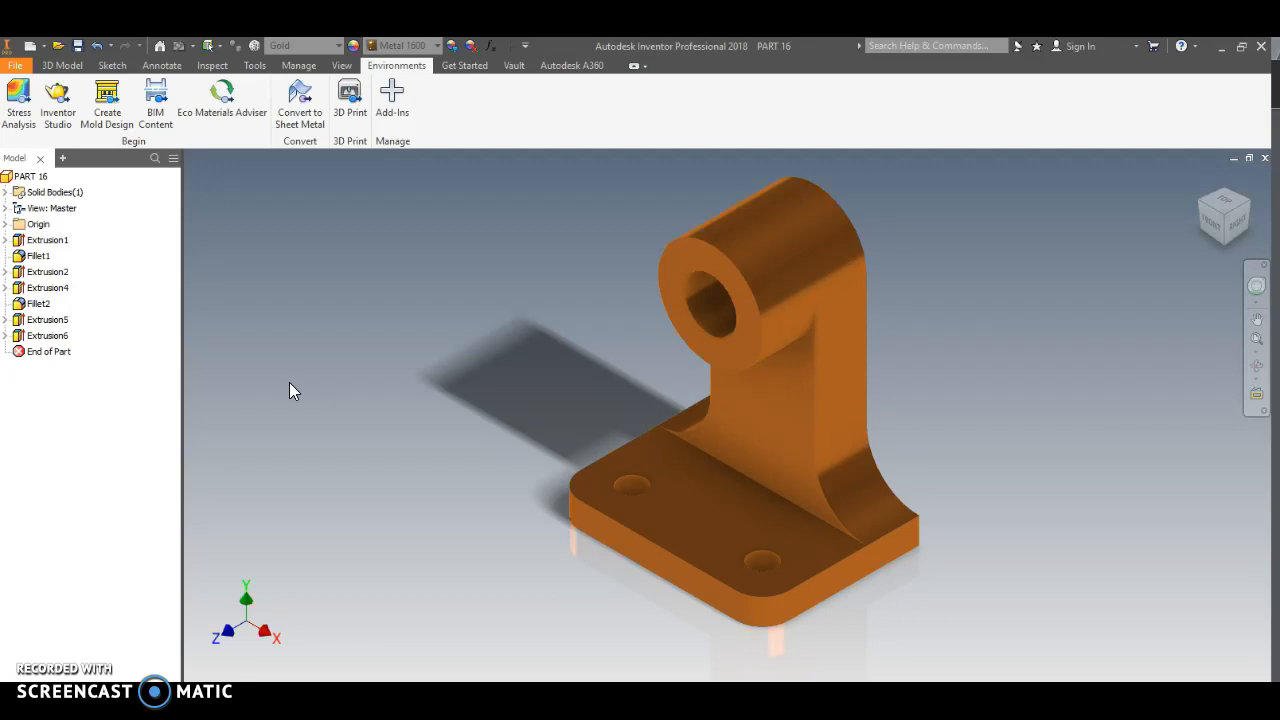
click(338, 45)
scroll(290, 475, down, 1)
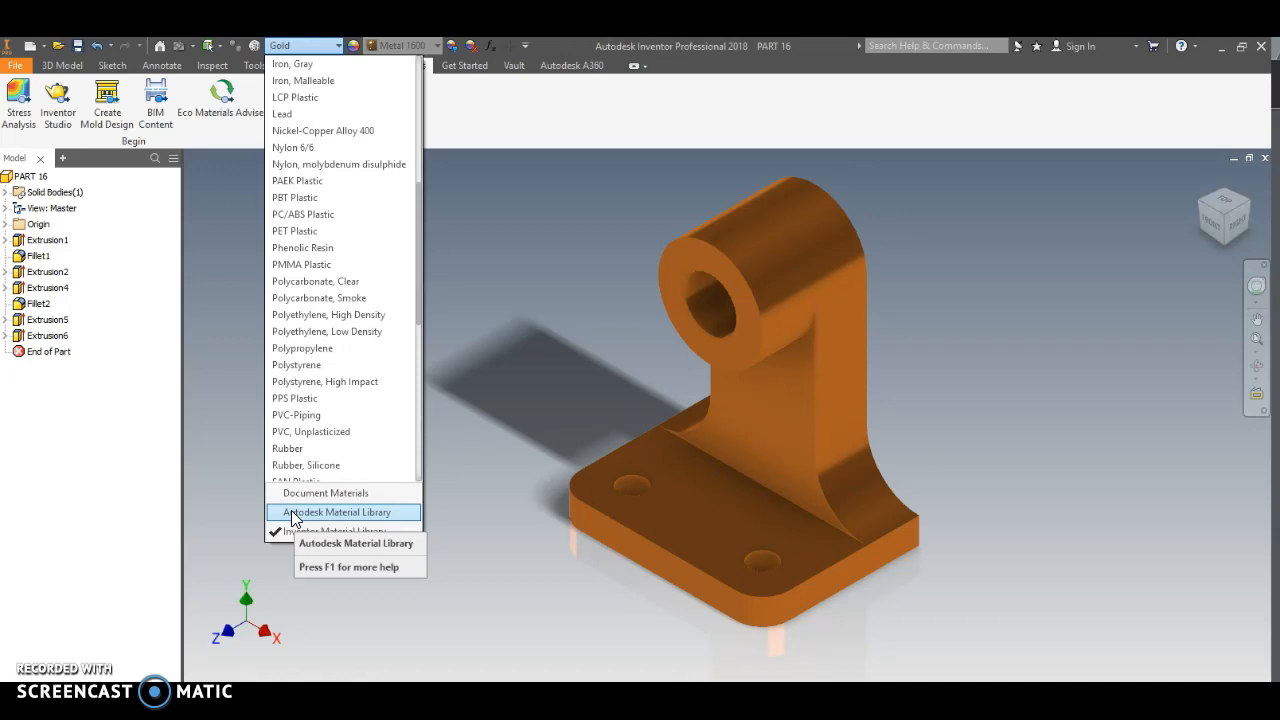
click(306, 533)
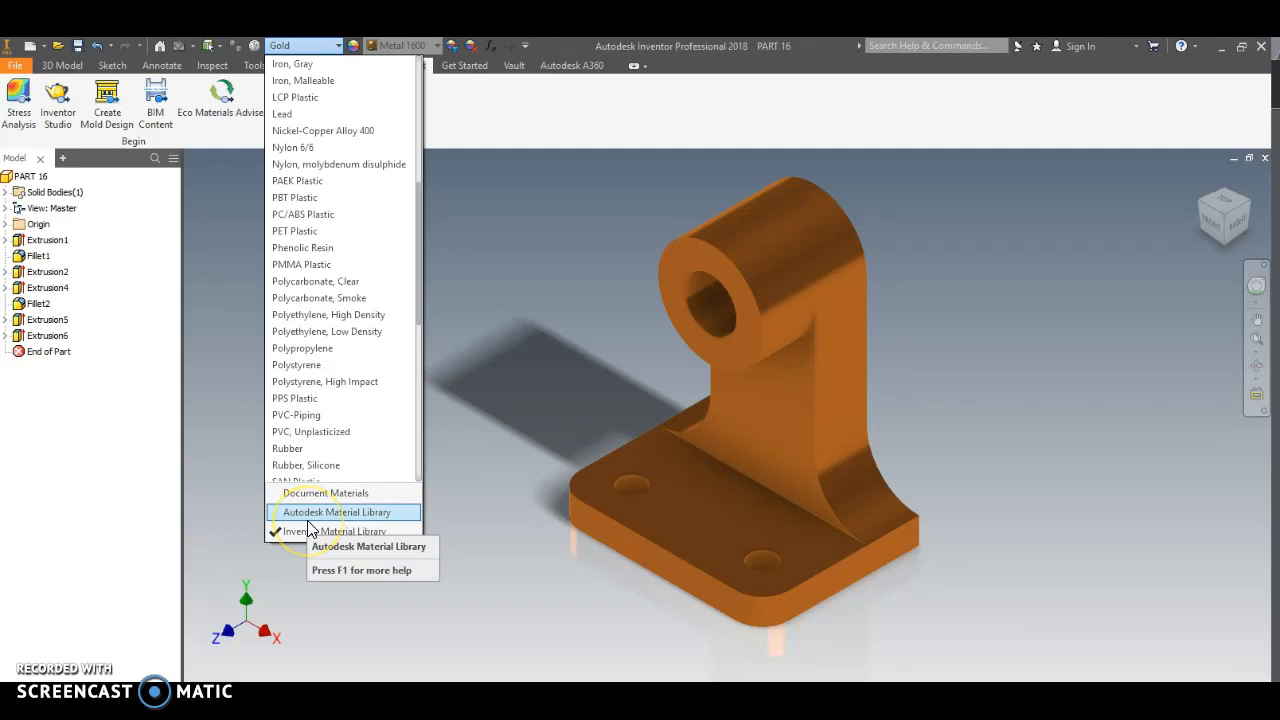
click(308, 530)
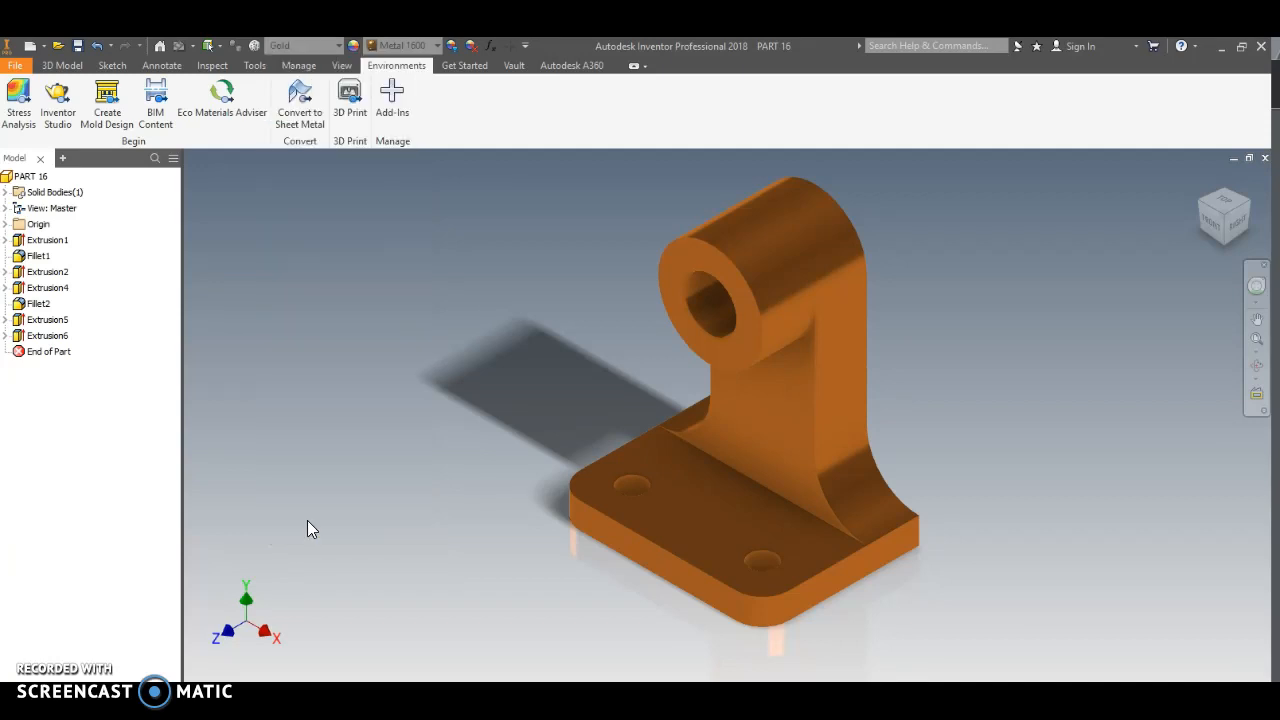
Step: Assign the Brass material from the Autodesk Material Library to the part
click(340, 46)
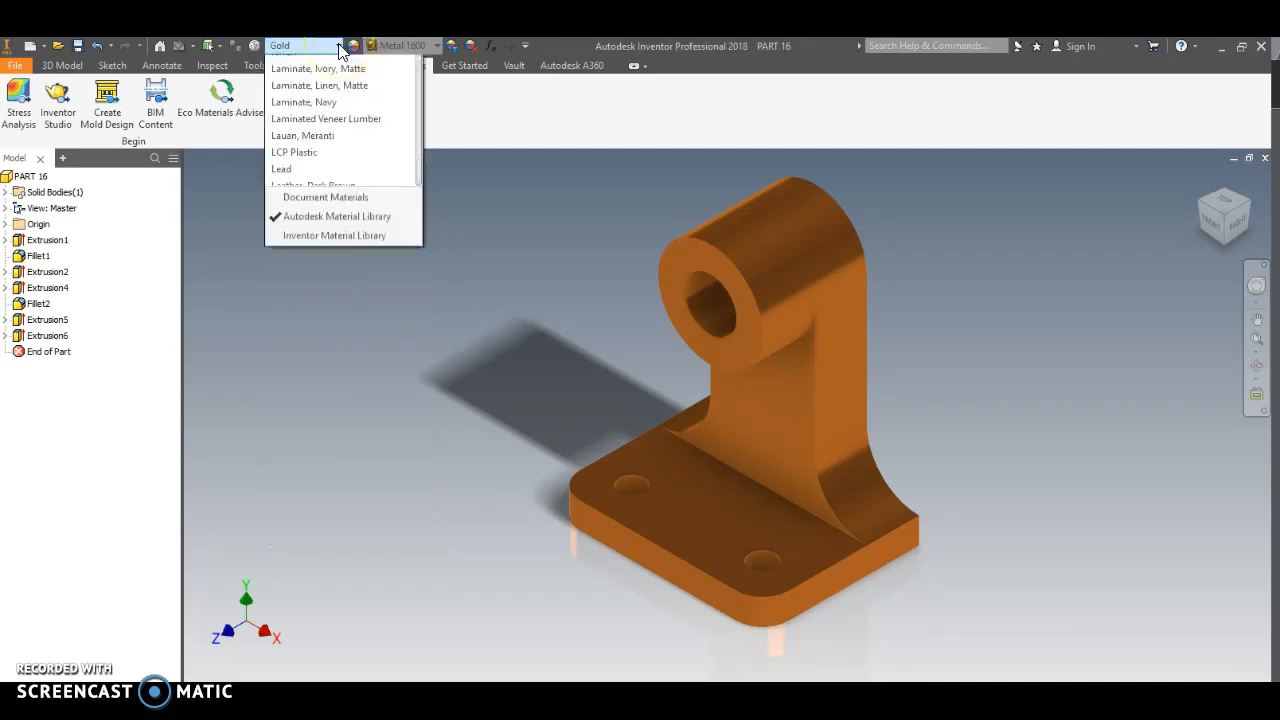
scroll(292, 352, up, 3)
scroll(292, 350, up, 15)
scroll(292, 350, up, 1)
scroll(292, 350, up, 2)
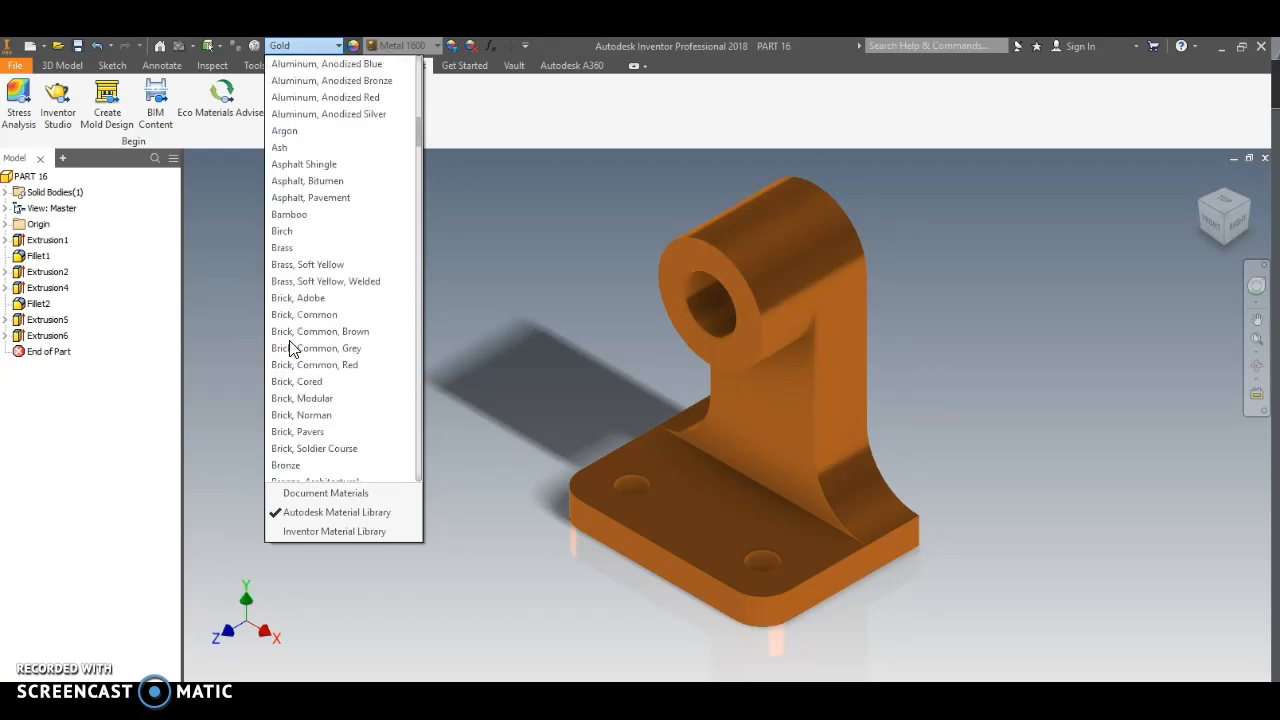
click(297, 254)
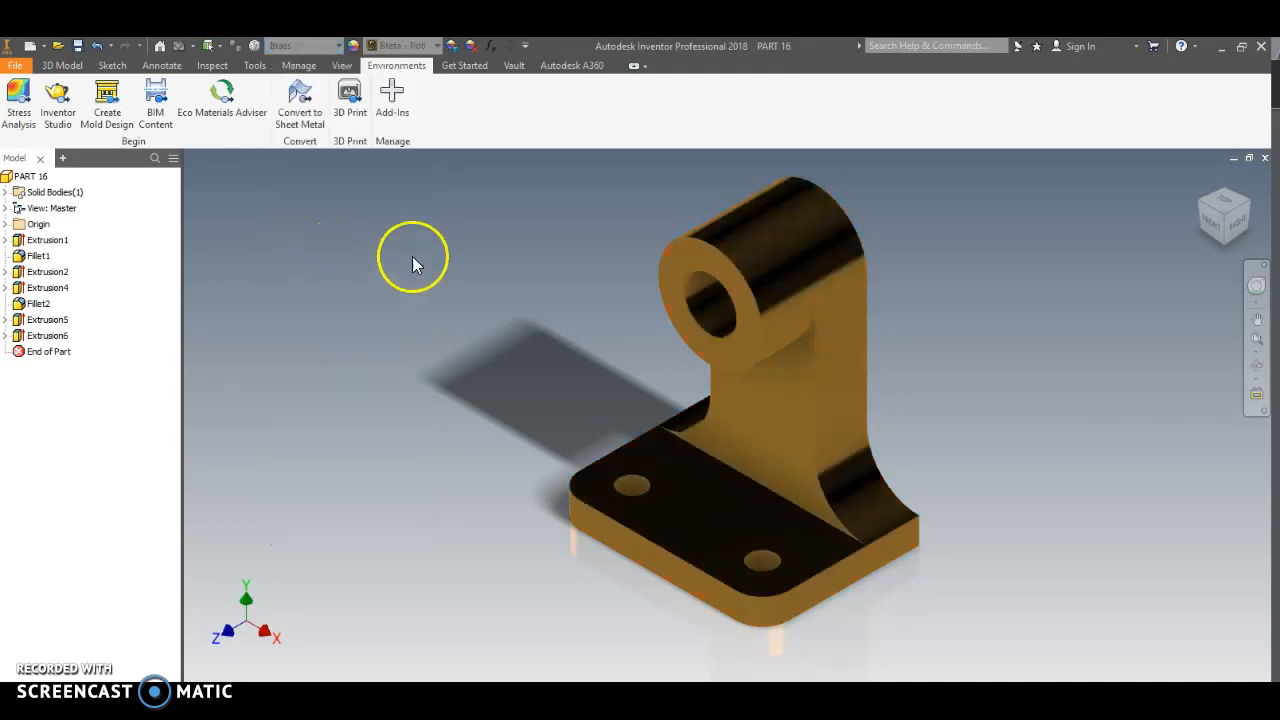
Step: Look over the available appearances and change the part's material to ABS Plastic
click(438, 47)
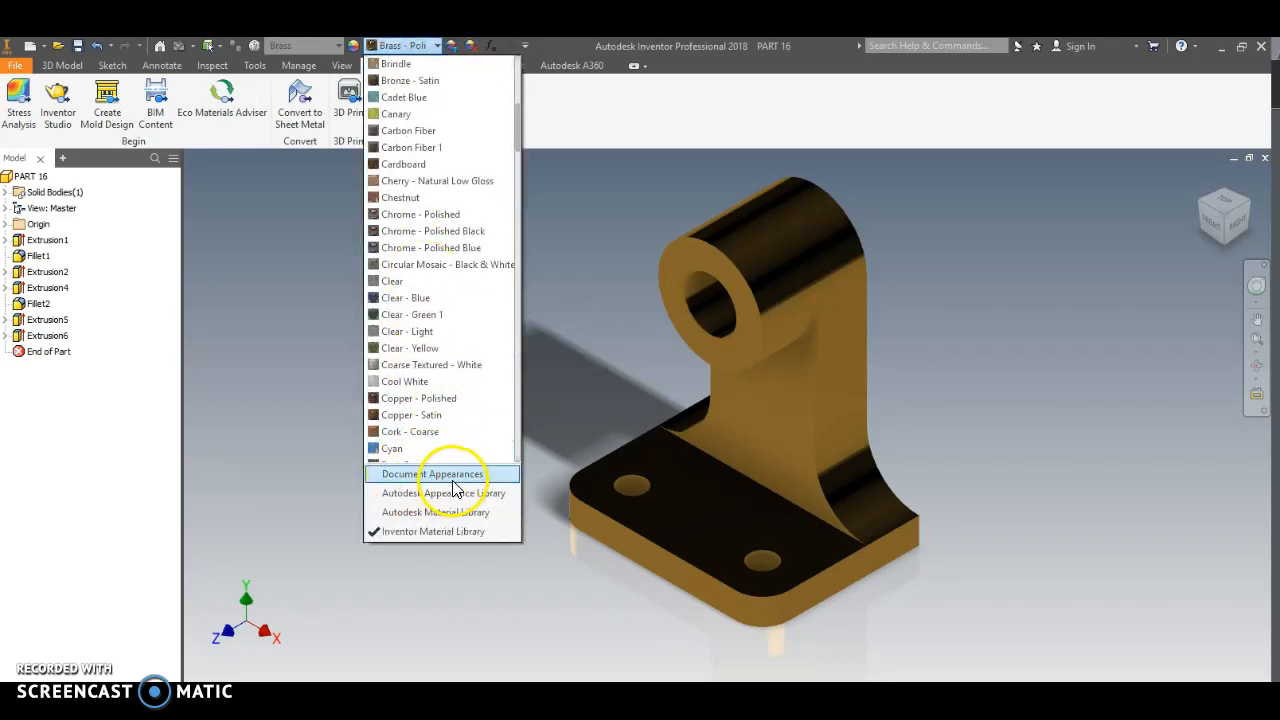
click(296, 421)
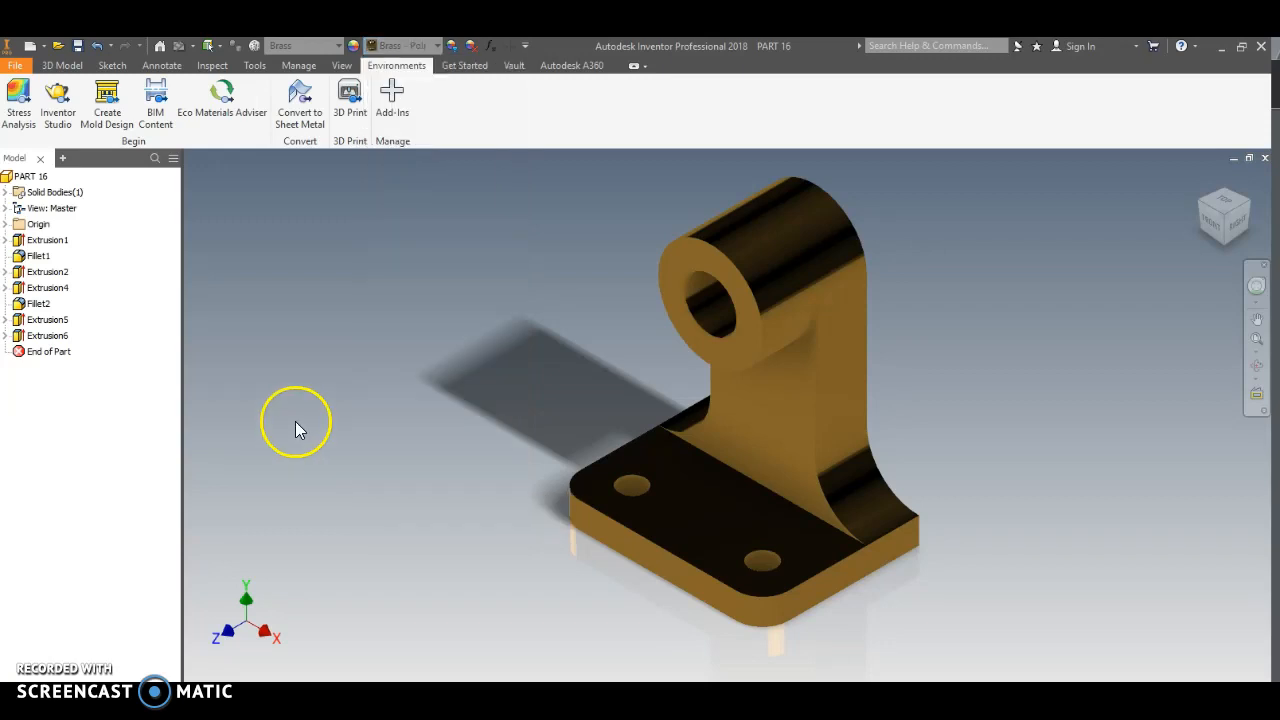
click(328, 47)
scroll(325, 110, up, 15)
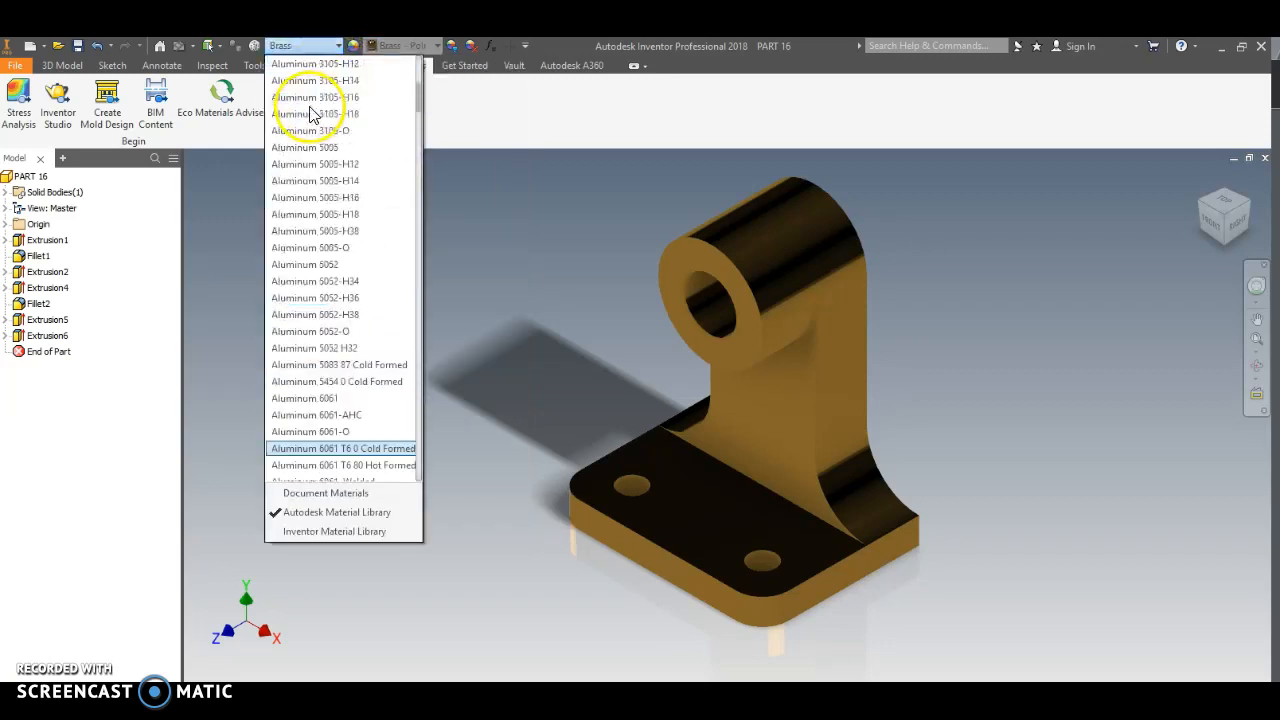
click(292, 64)
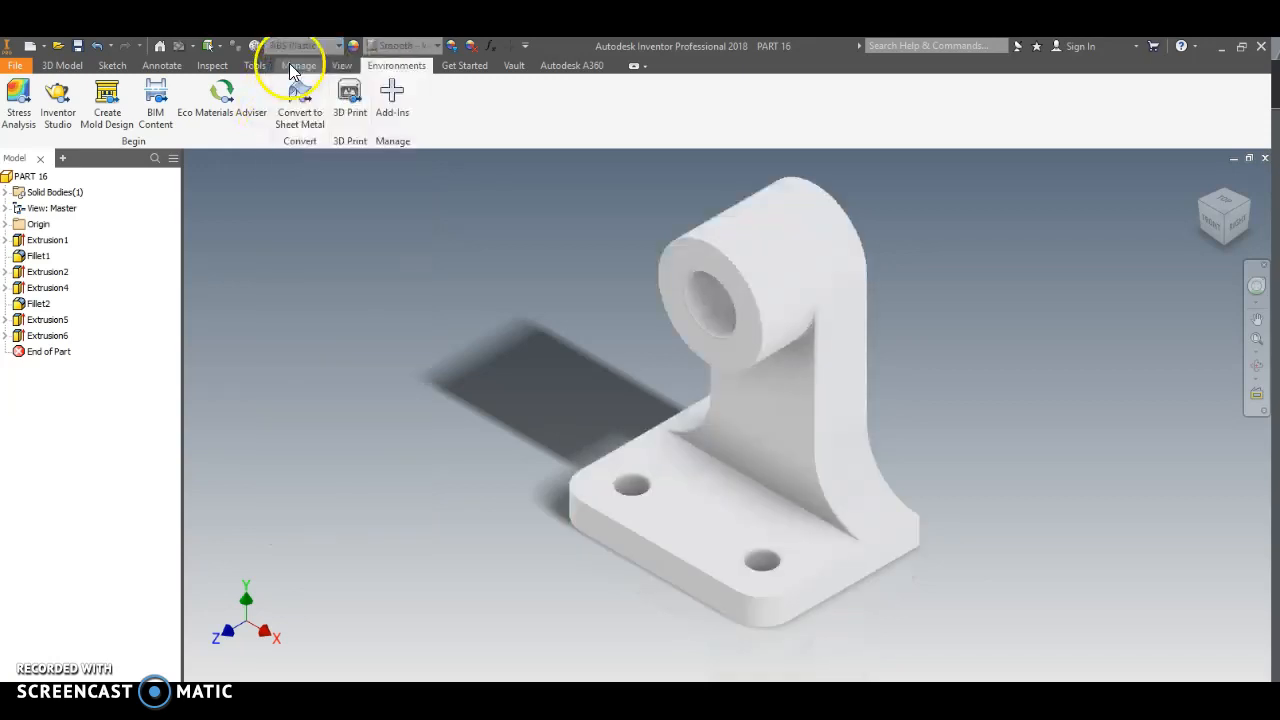
Step: Override the part's appearance with Nickel from the Inventor Material Library
click(438, 47)
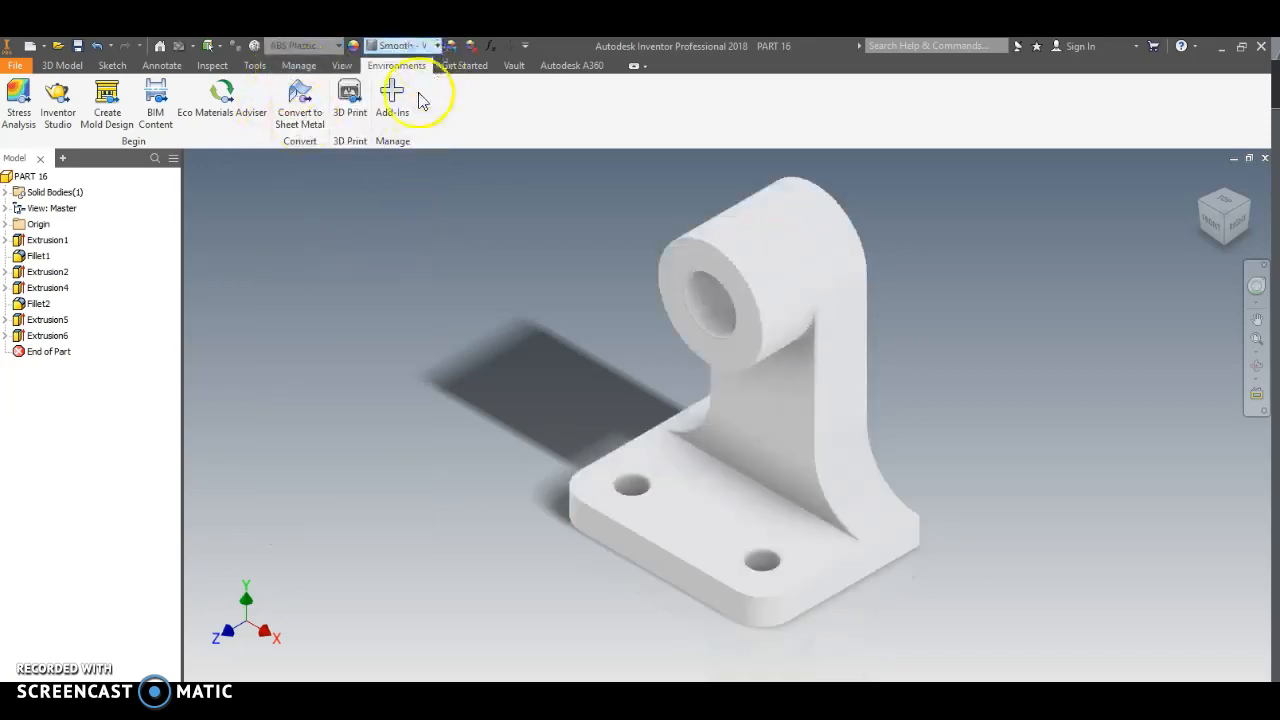
scroll(450, 320, up, 15)
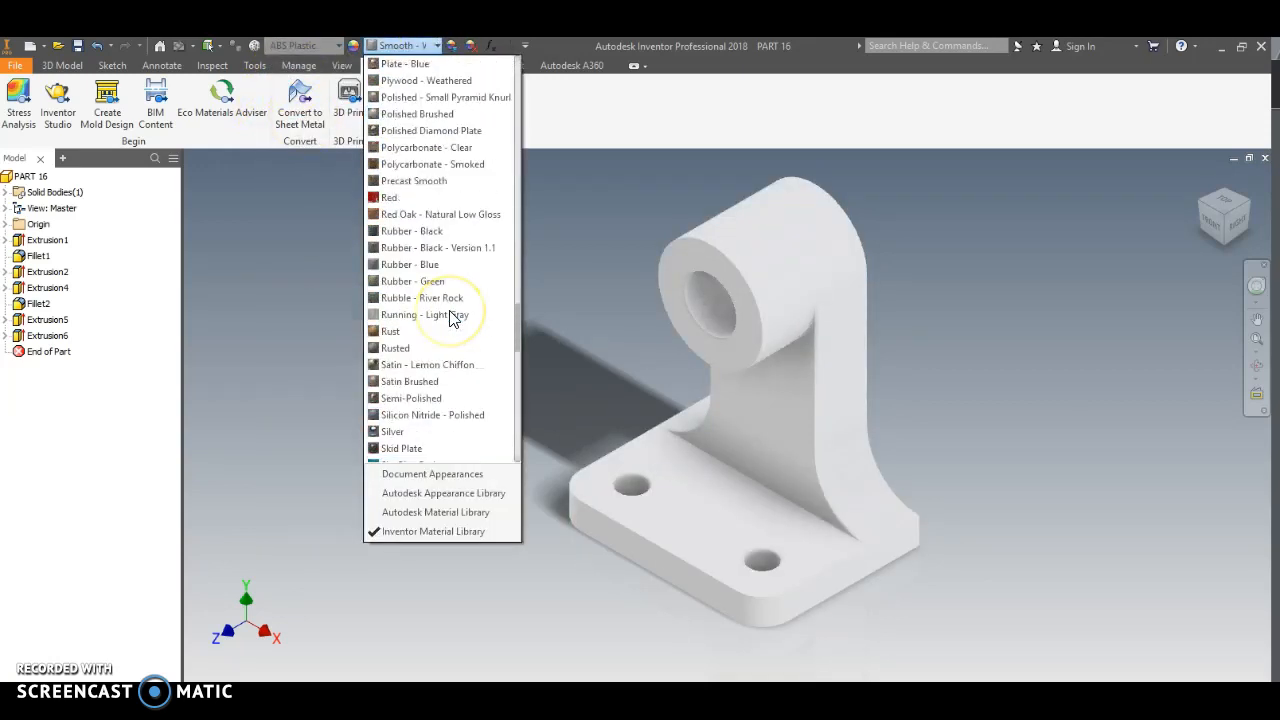
scroll(425, 420, down, 1)
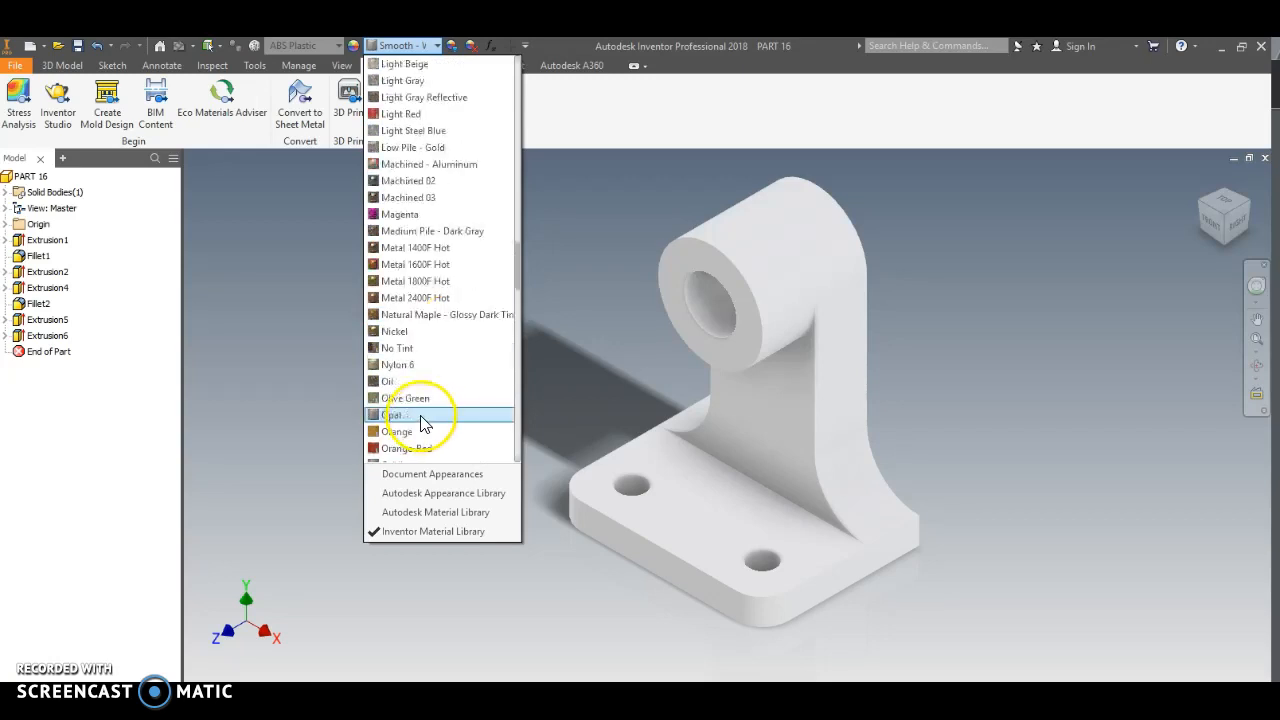
click(396, 331)
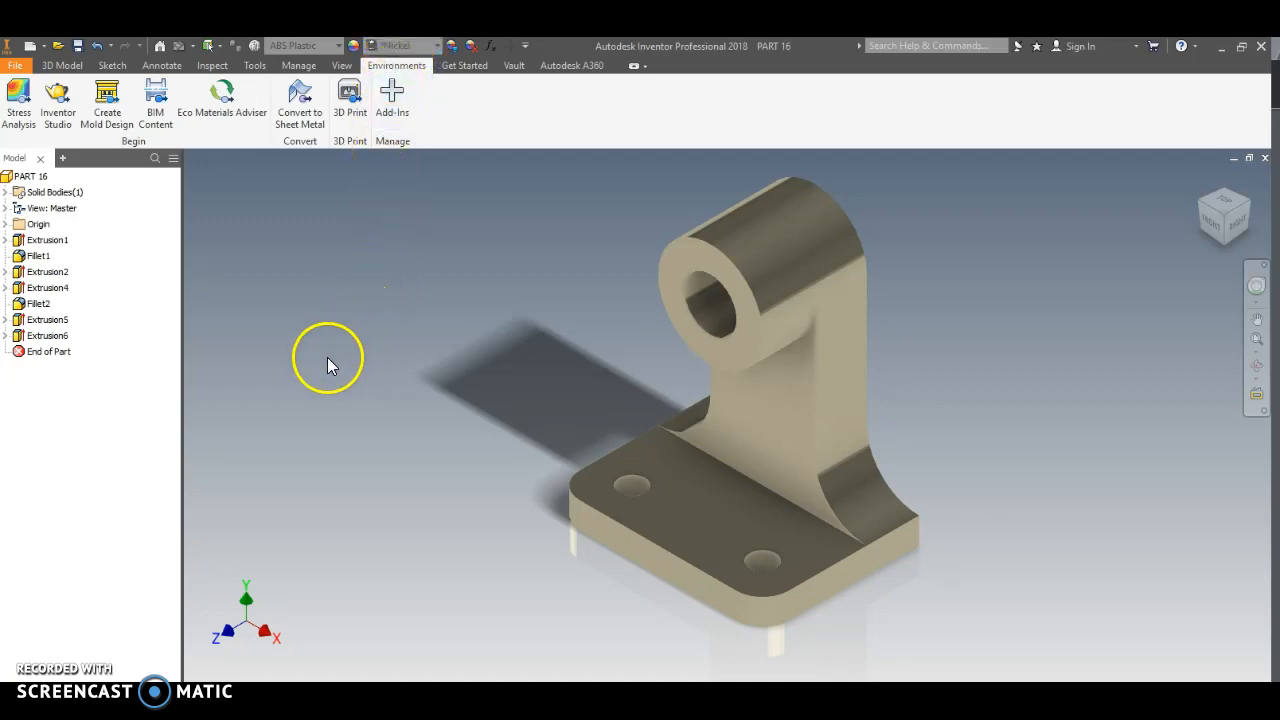
Step: Change the part's material to Aluminum and clear the appearance override from the entire part
click(319, 49)
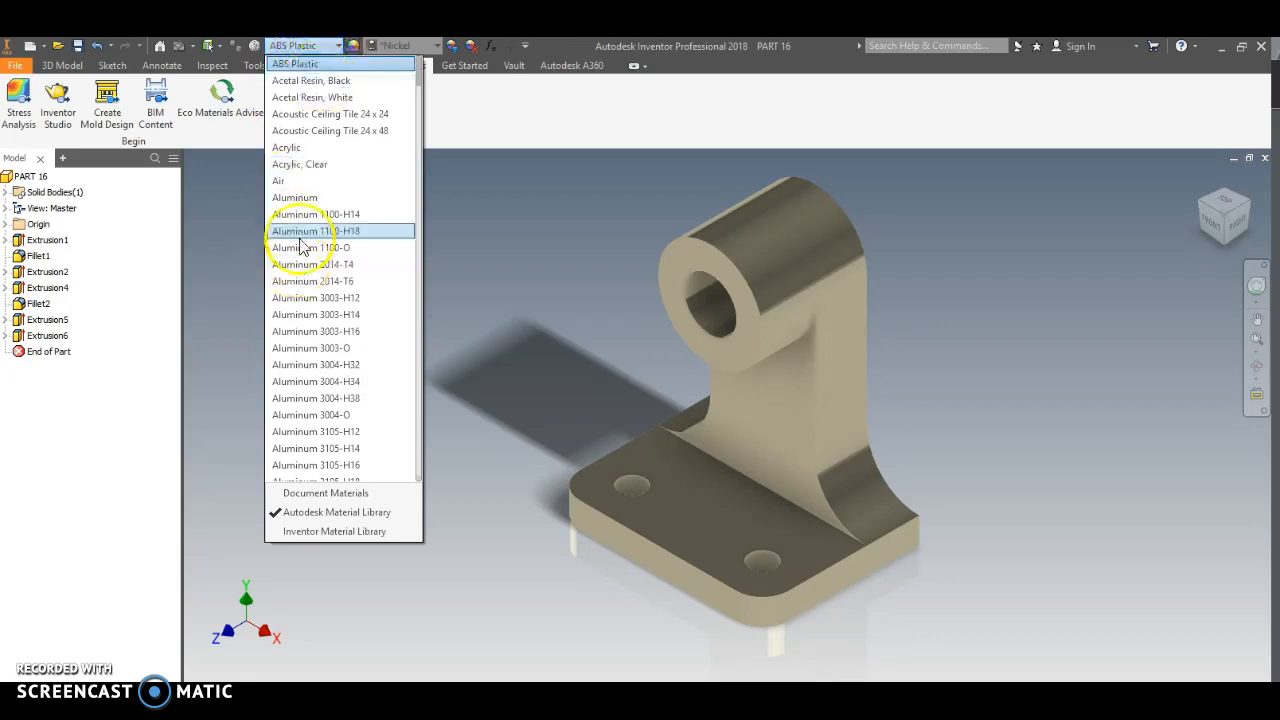
click(294, 197)
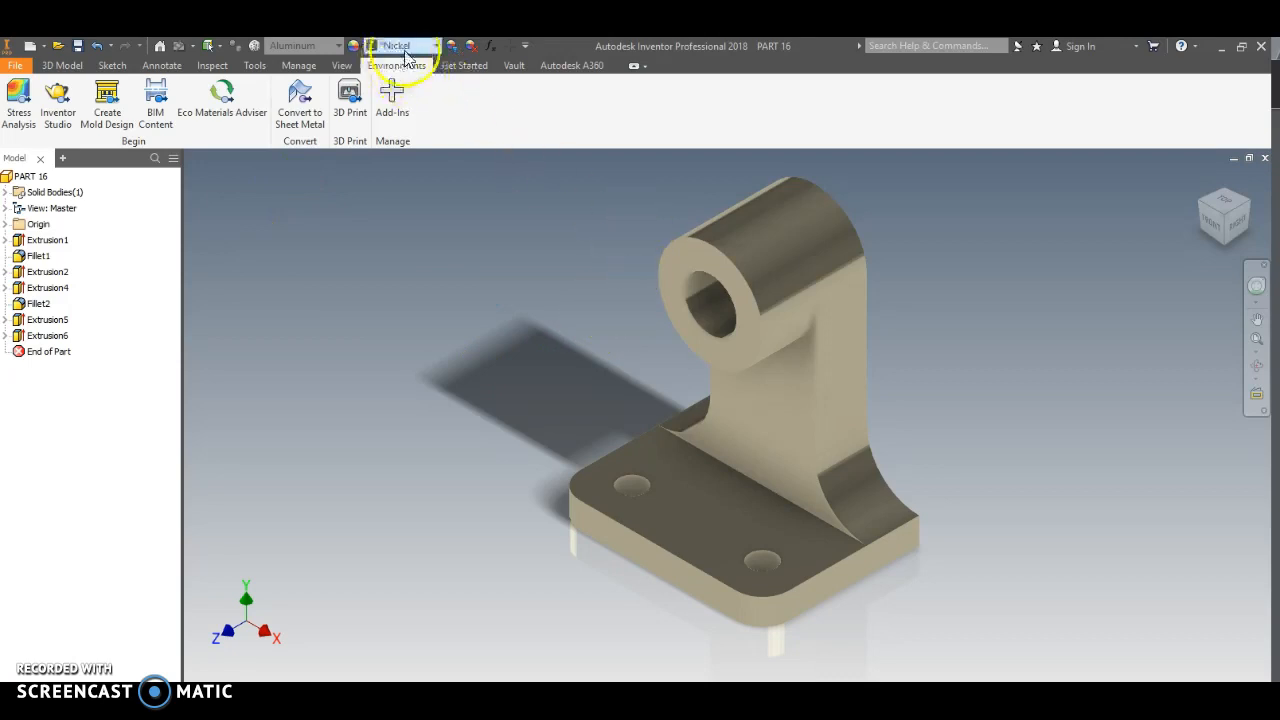
click(471, 55)
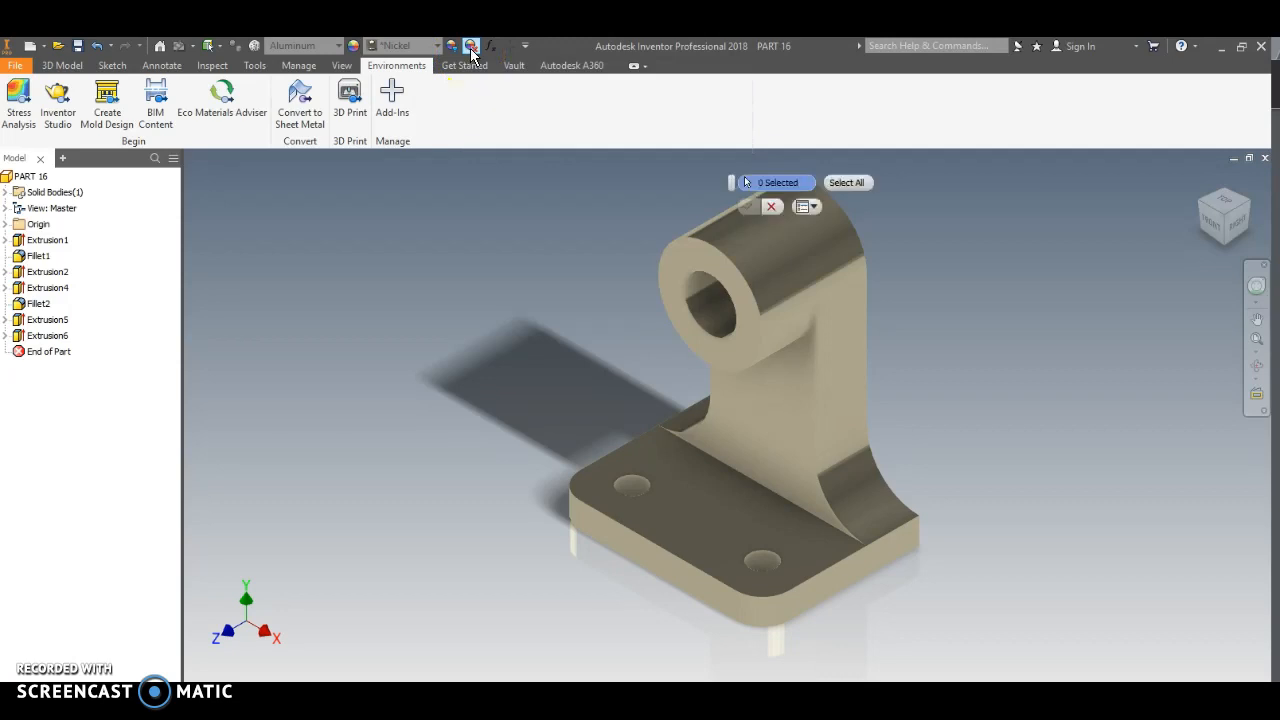
click(843, 183)
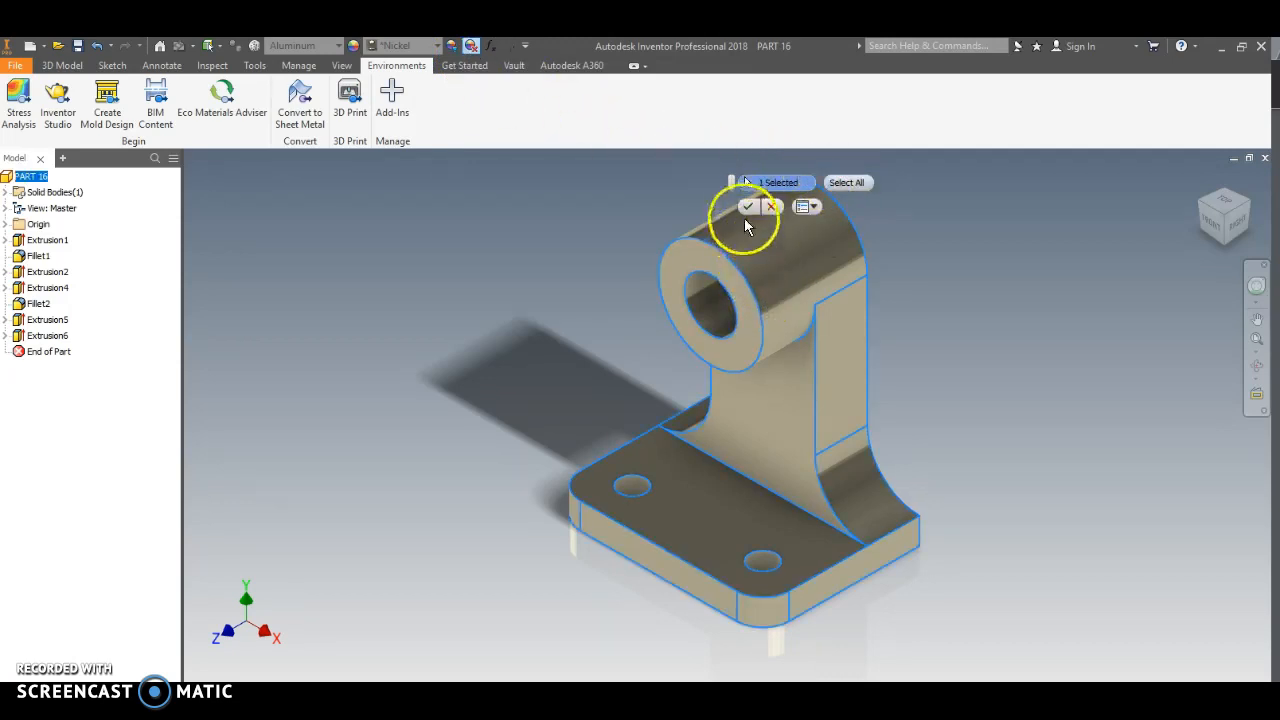
click(747, 207)
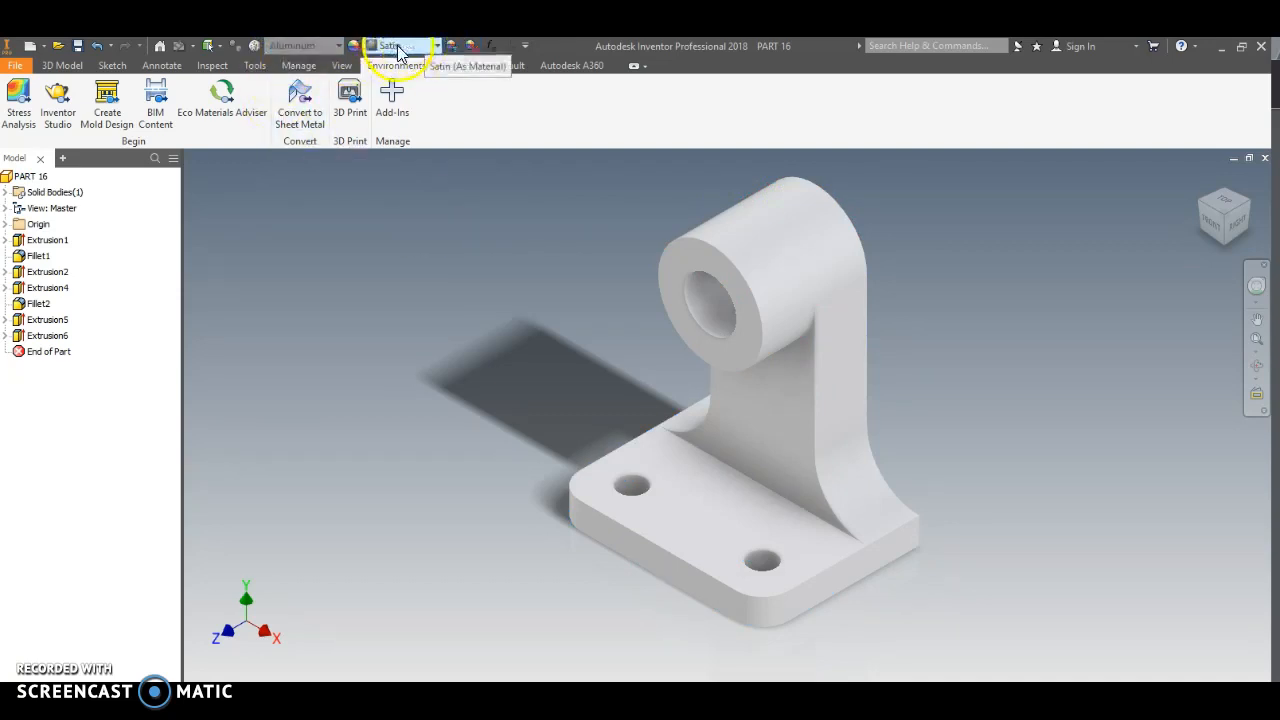
Step: Adjust the entire part's appearance to a red Satin tint with RGB values 250, 14, 14
click(452, 48)
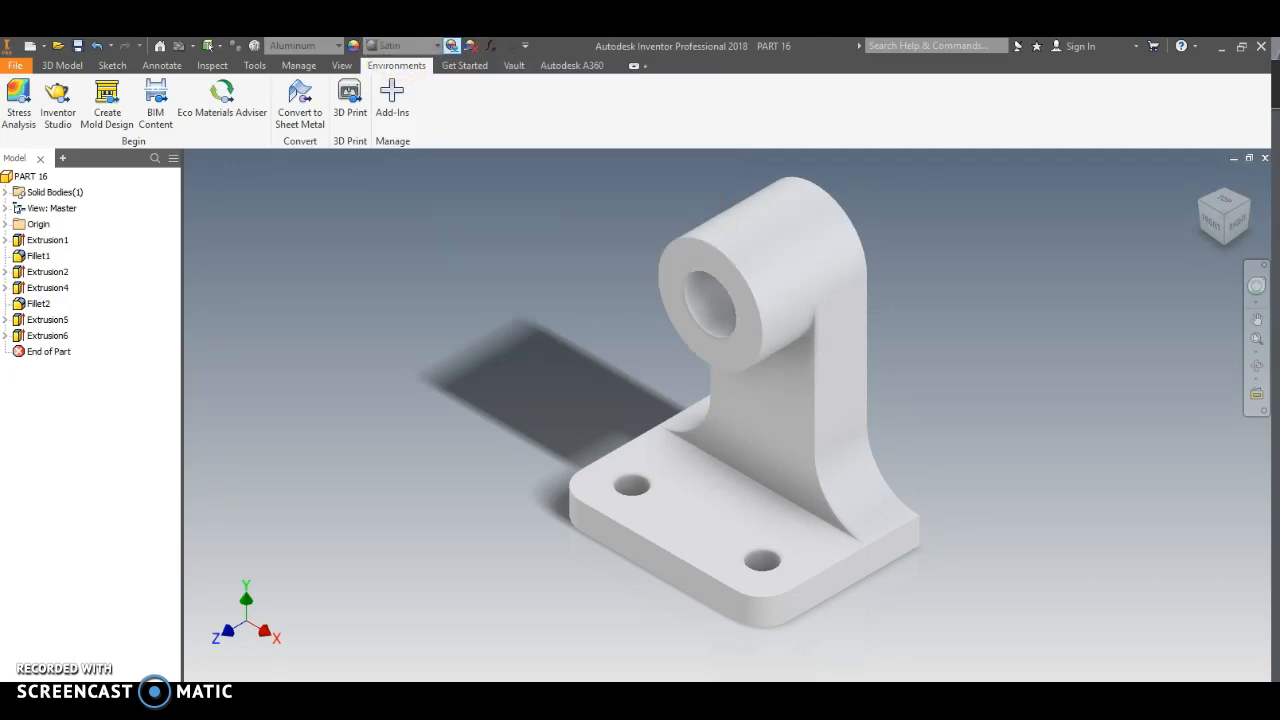
drag(502, 157, 1062, 674)
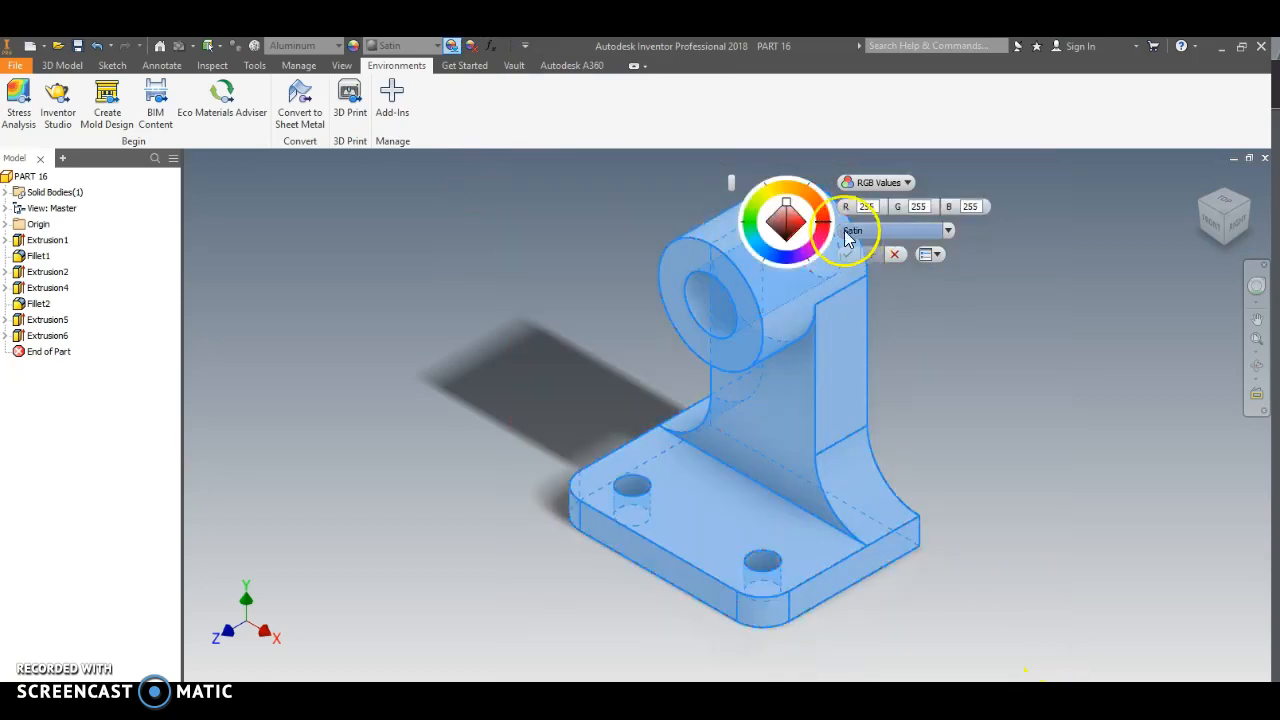
click(802, 220)
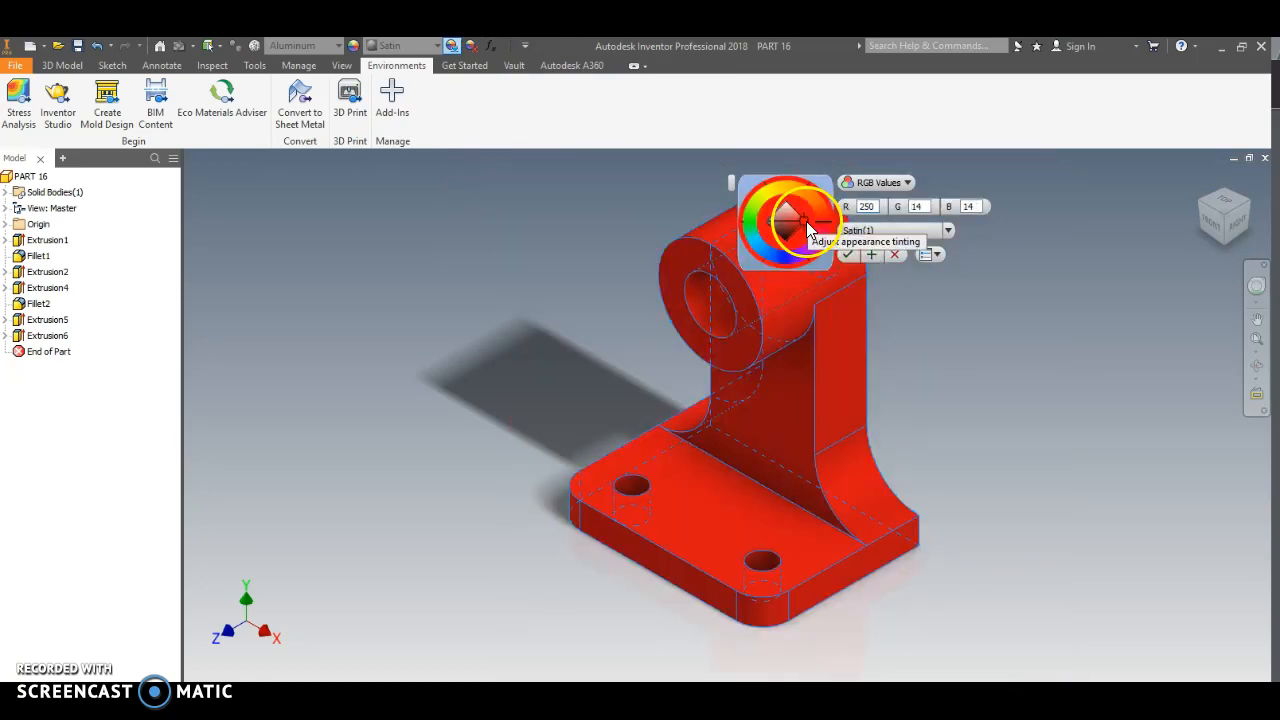
click(848, 255)
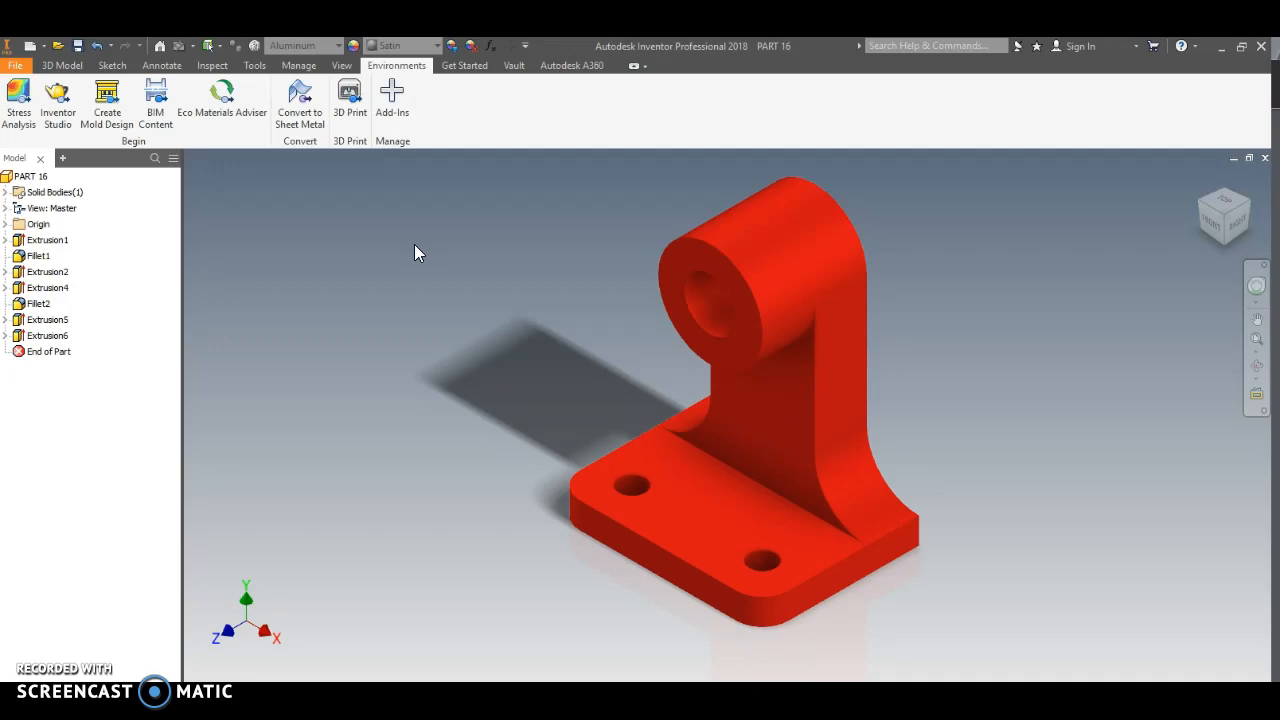
Step: Examine the part's mass, area and volume in its physical iProperties and close the properties
click(347, 104)
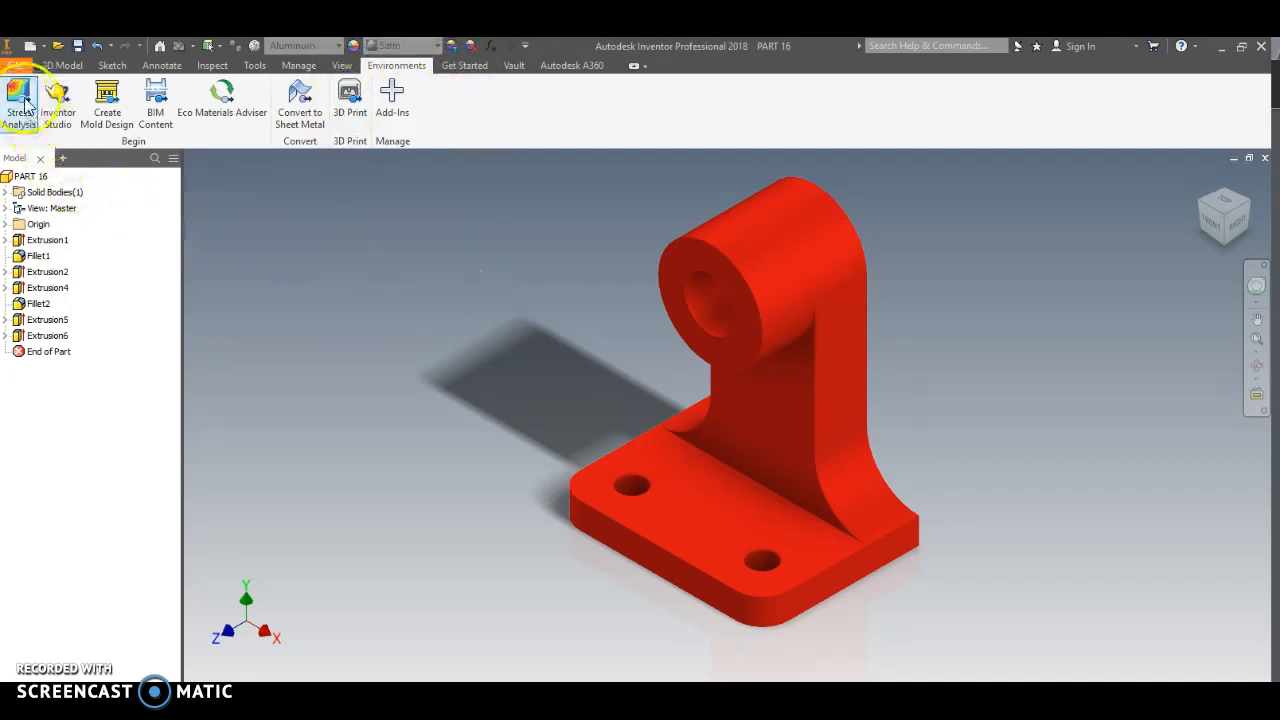
click(17, 66)
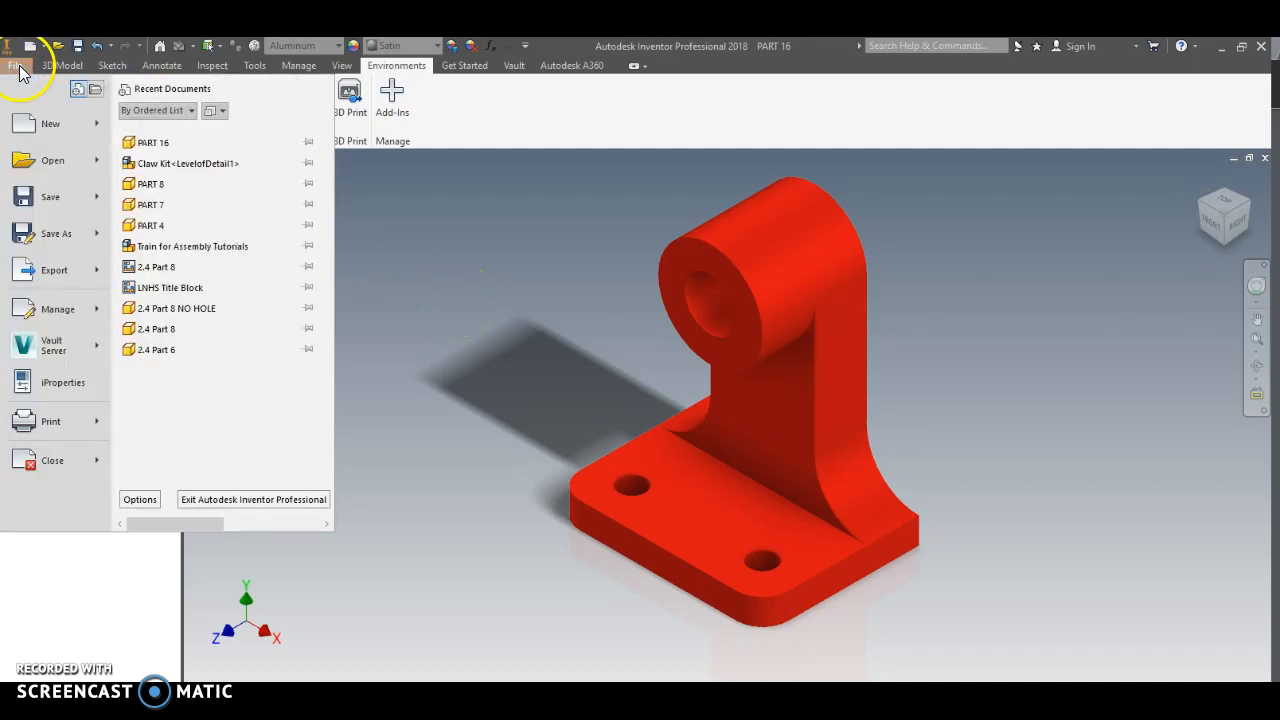
click(67, 388)
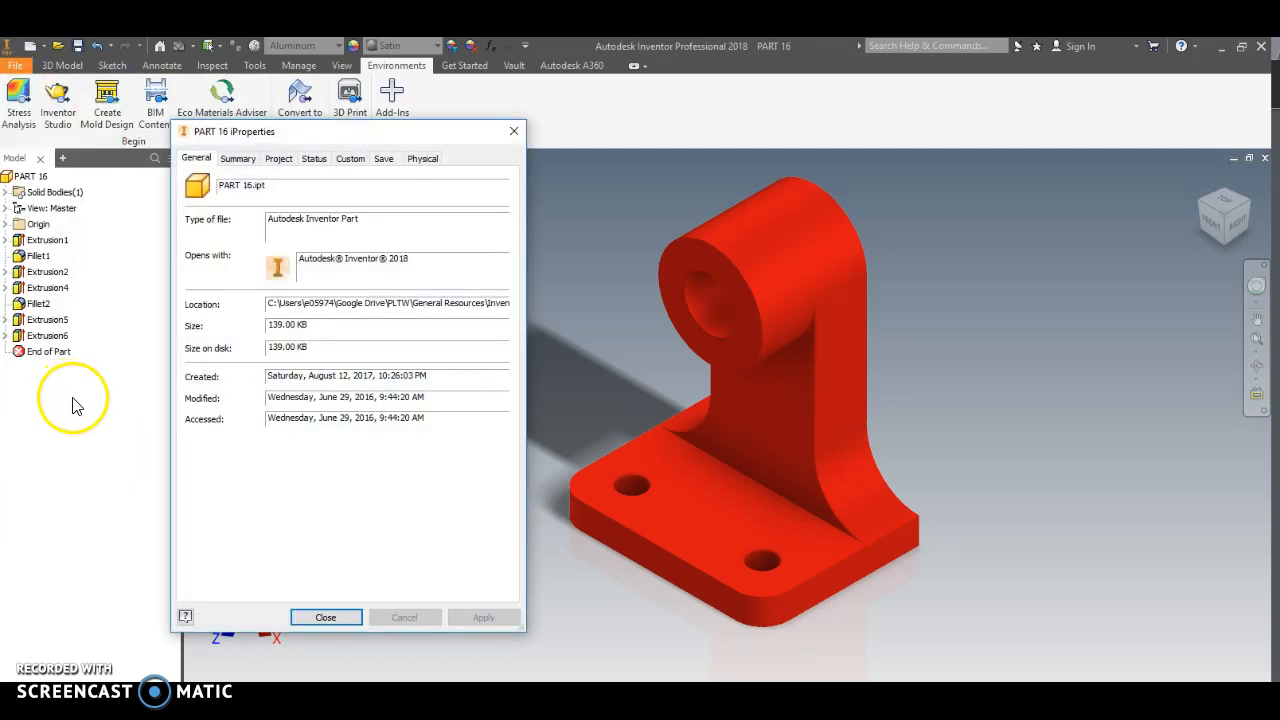
click(426, 162)
click(458, 194)
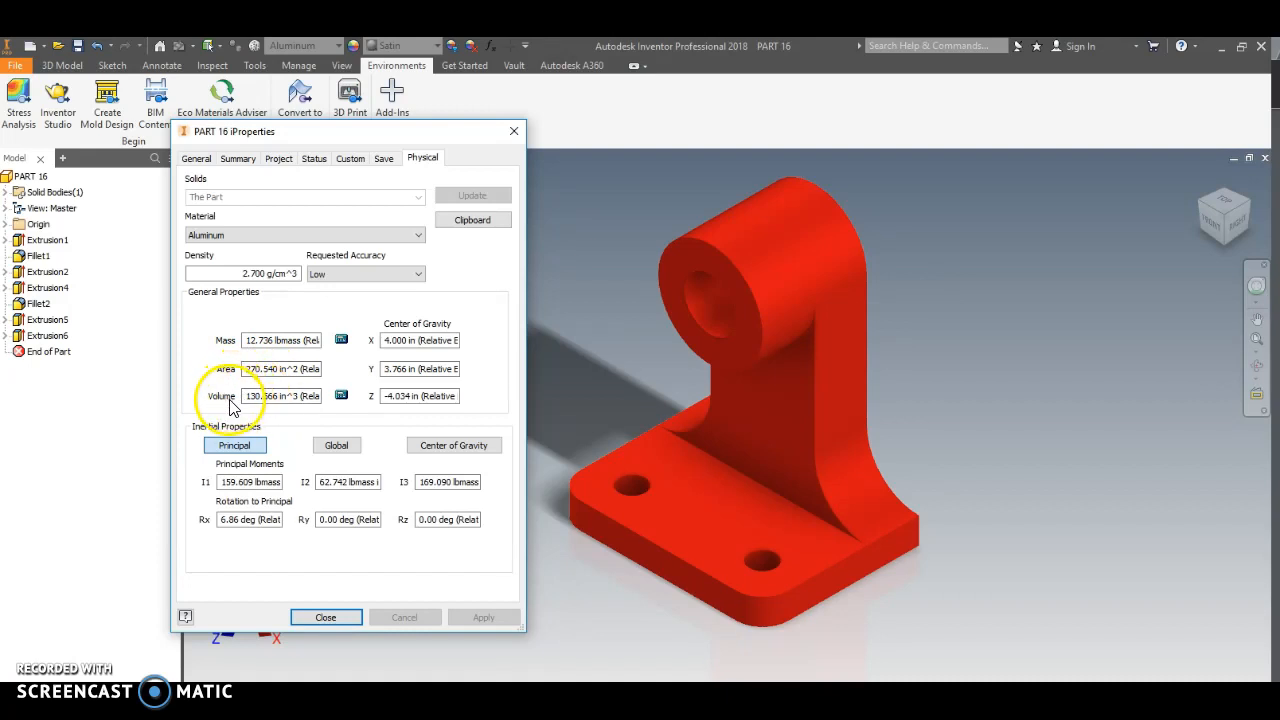
click(325, 618)
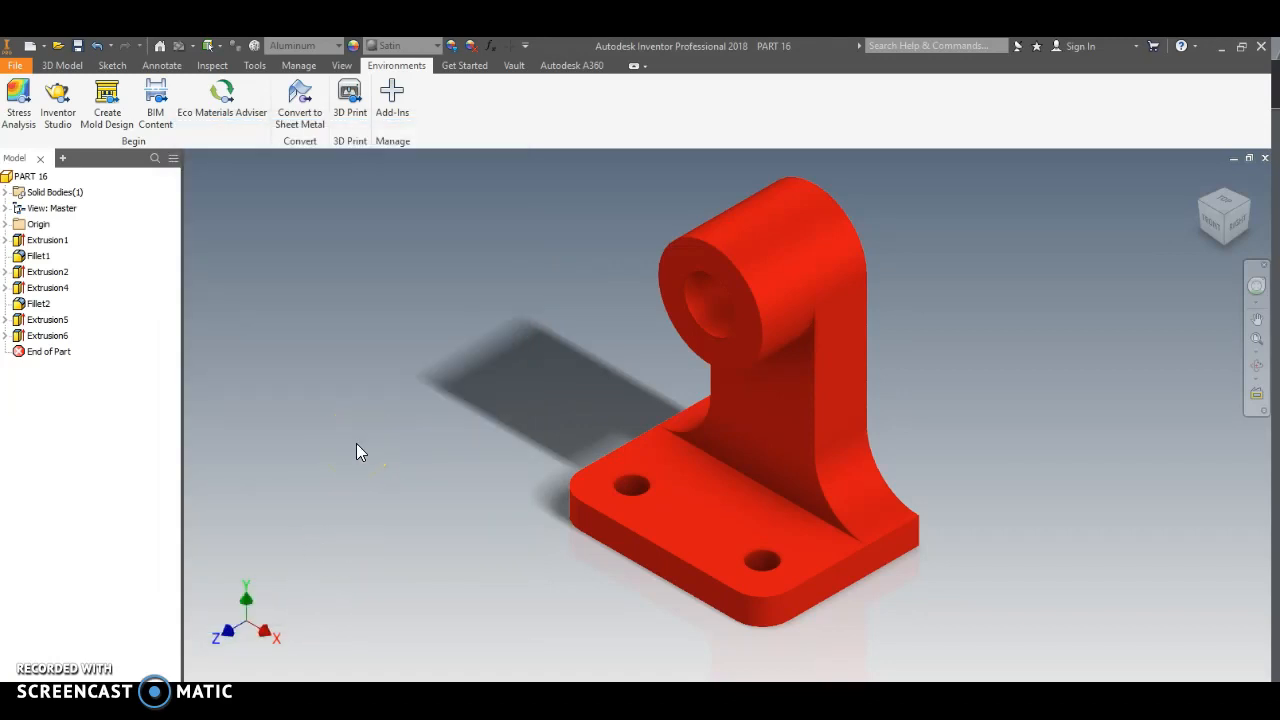